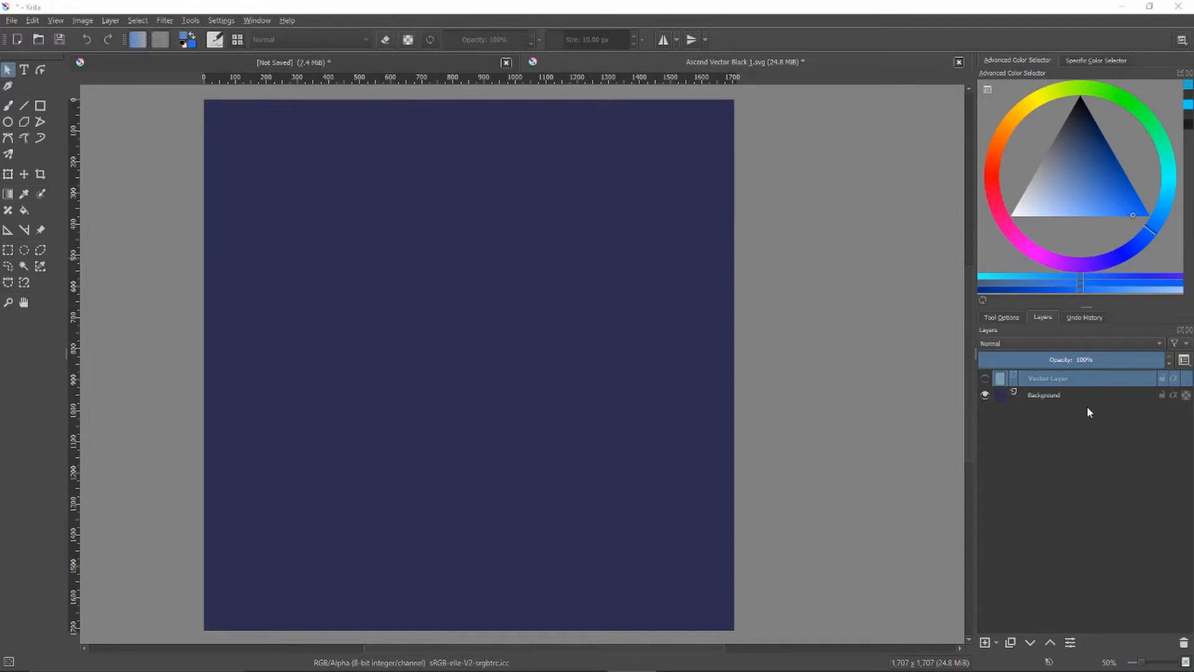
Step: Add a new vector layer above the existing Vector Layer, preview and hide the logo, and activate the Polygon tool
{"action": "left_click", "coordinate": [997, 643]}
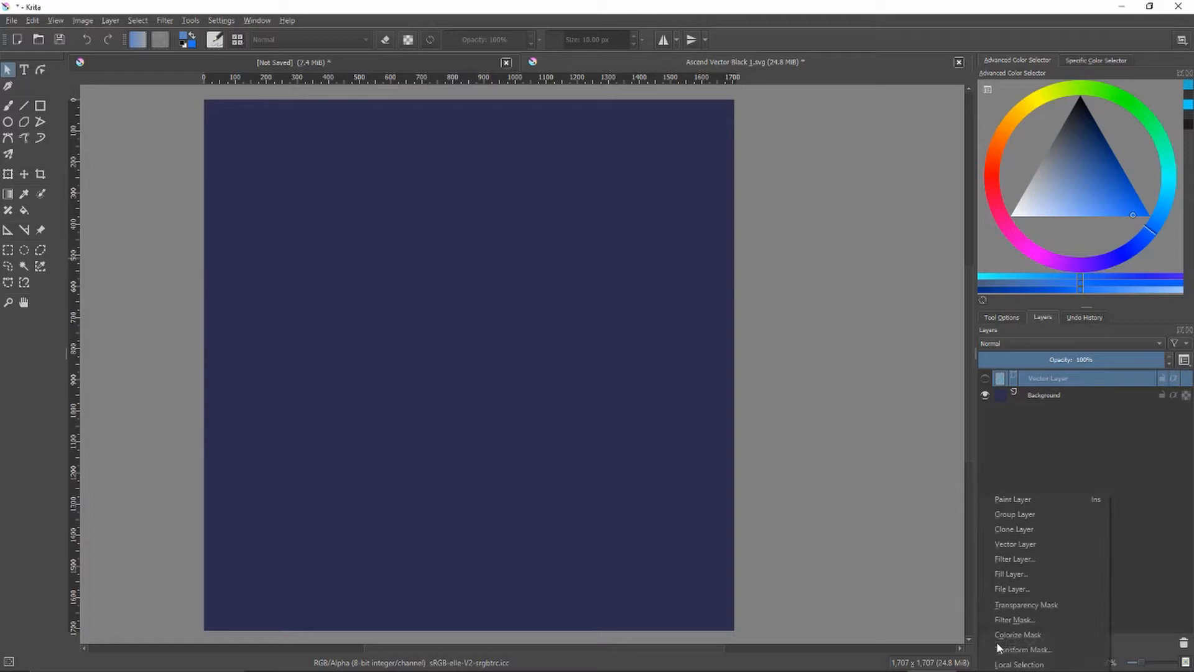
{"action": "left_click", "coordinate": [1025, 547]}
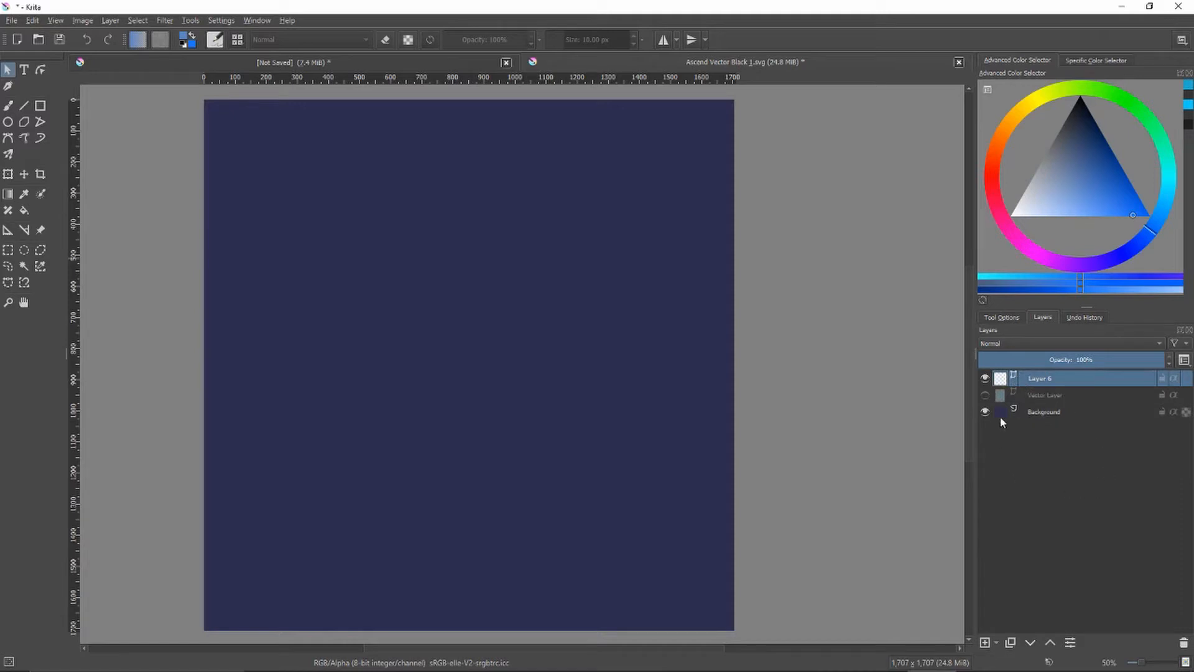
{"action": "left_click", "coordinate": [986, 394]}
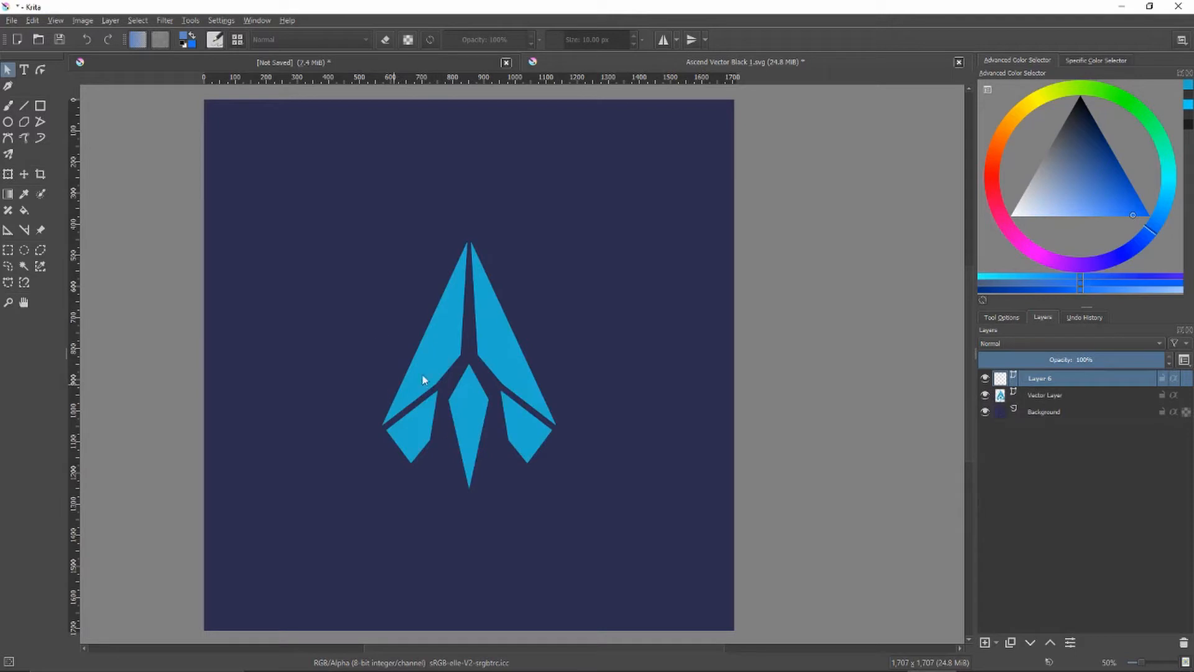
{"action": "left_click", "coordinate": [987, 396]}
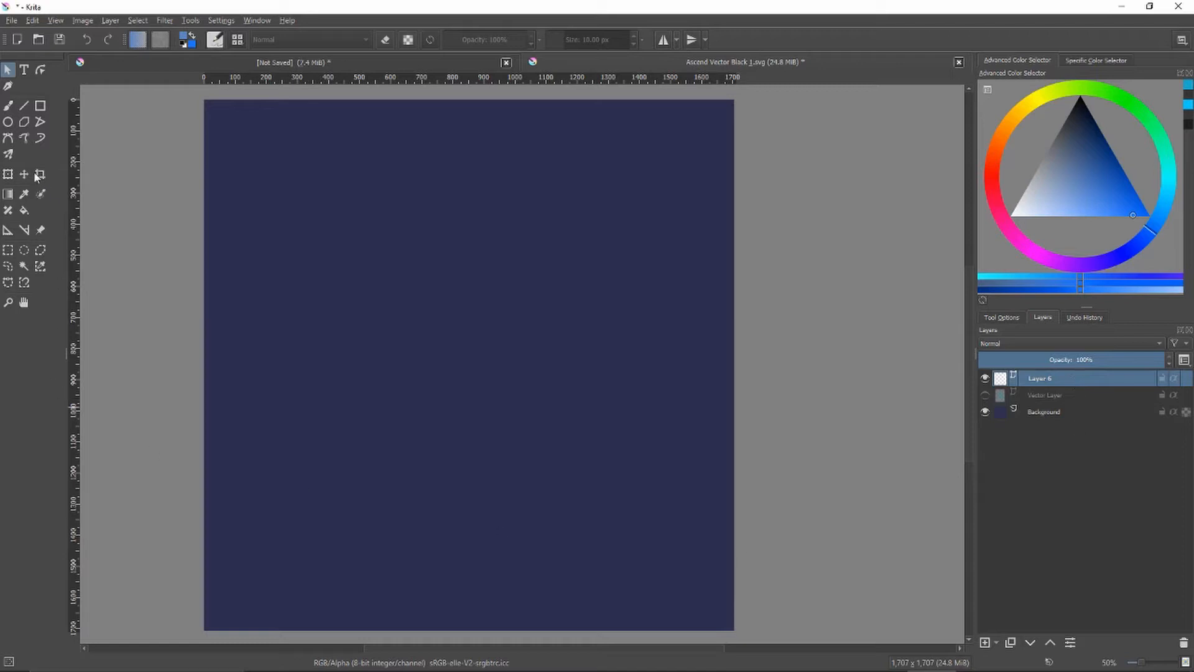
{"action": "left_click", "coordinate": [25, 127]}
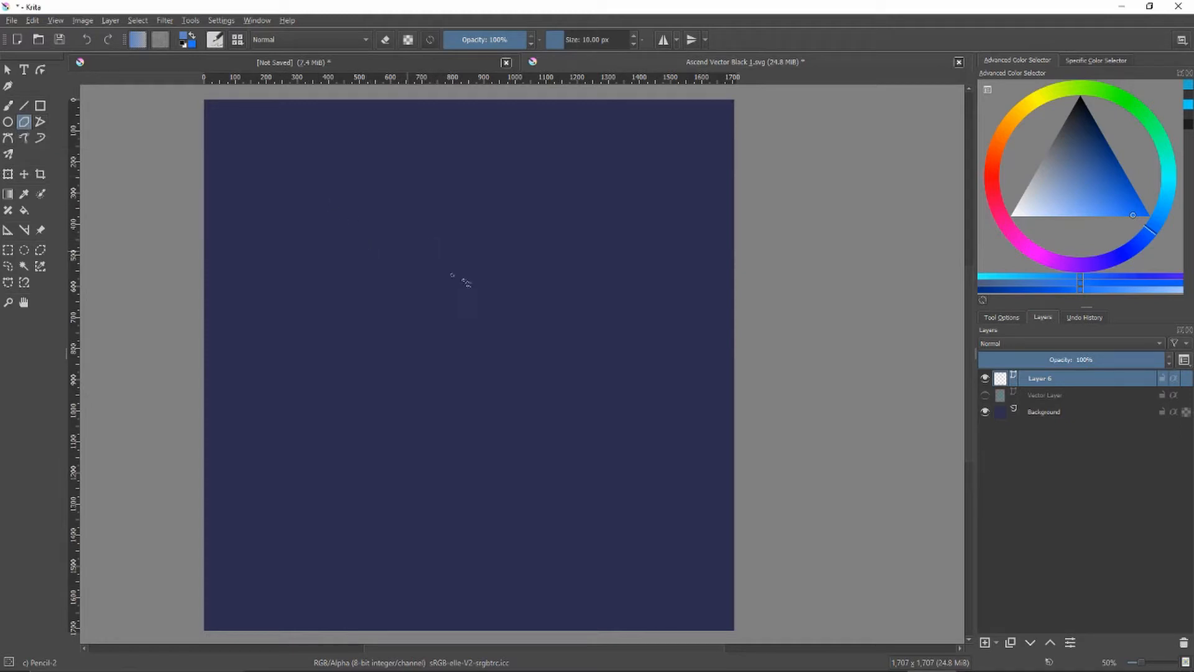
Step: Set the polygon to Not Filled with a Brush outline and draw a large triangle in the upper half of the canvas
{"action": "left_click", "coordinate": [1008, 318]}
{"action": "left_click", "coordinate": [1029, 354]}
{"action": "left_click", "coordinate": [1026, 343]}
{"action": "left_click", "coordinate": [1027, 369]}
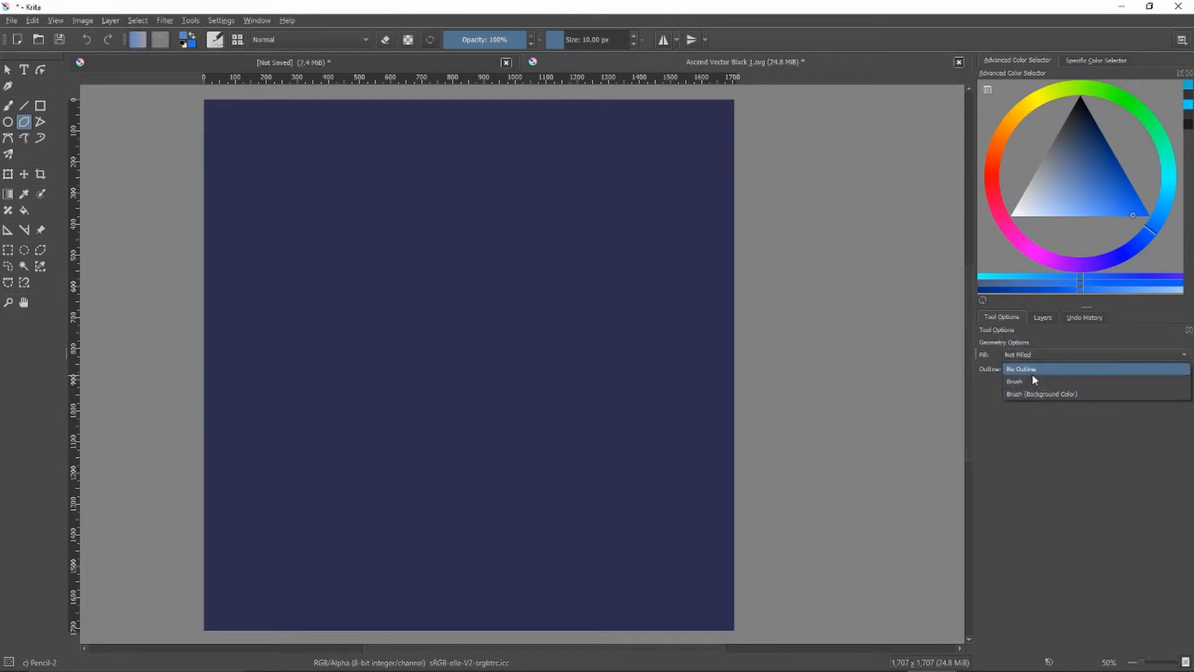
{"action": "left_click", "coordinate": [1030, 375]}
{"action": "left_click", "coordinate": [320, 206]}
{"action": "left_click", "coordinate": [529, 271]}
{"action": "left_click", "coordinate": [370, 355]}
{"action": "left_click", "coordinate": [321, 207]}
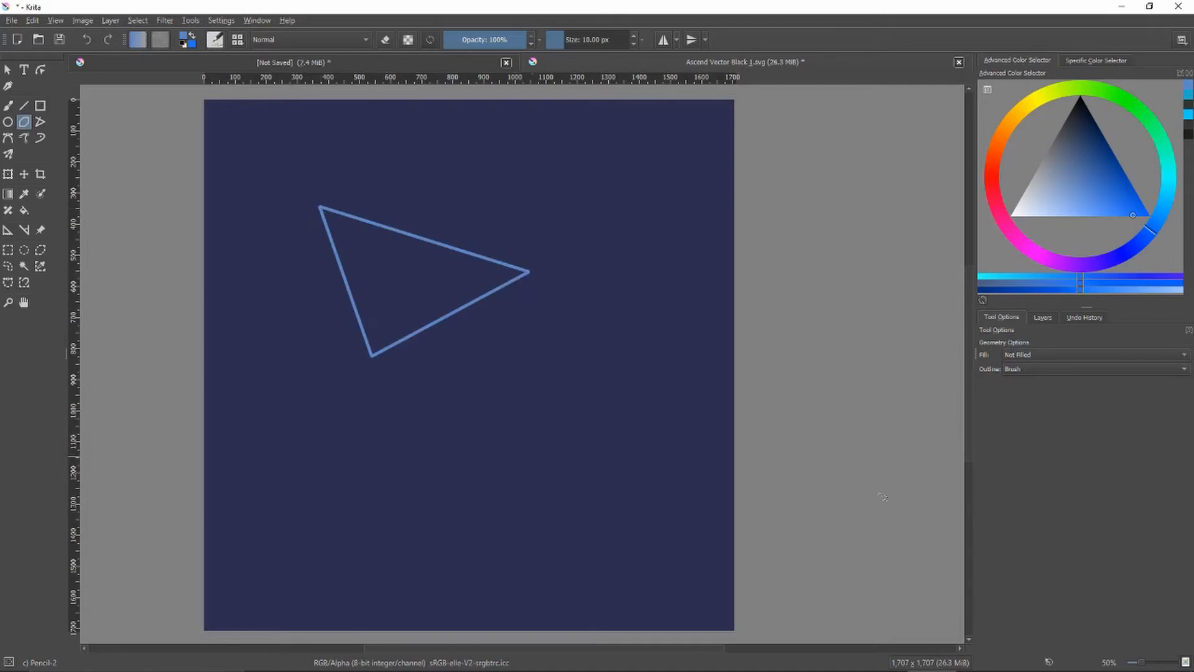
Step: Set the Polygon tool's fill to Foreground Color
{"action": "left_click", "coordinate": [1042, 317]}
{"action": "left_click", "coordinate": [1013, 318]}
{"action": "left_click", "coordinate": [1028, 354]}
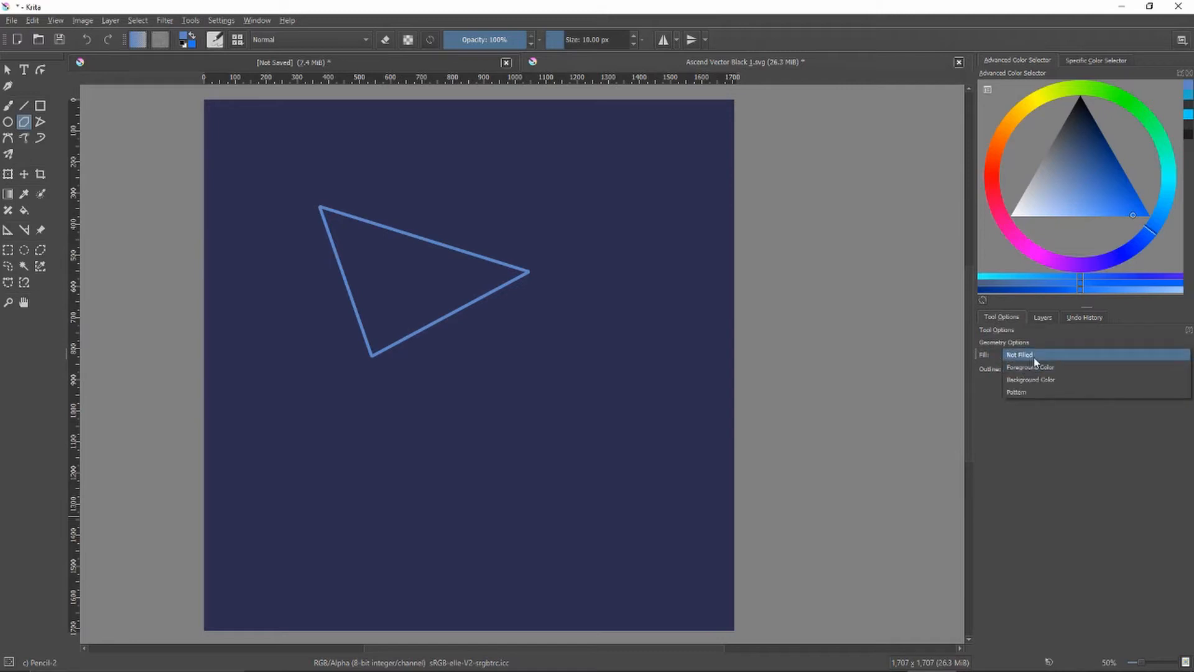
{"action": "left_click", "coordinate": [1037, 367]}
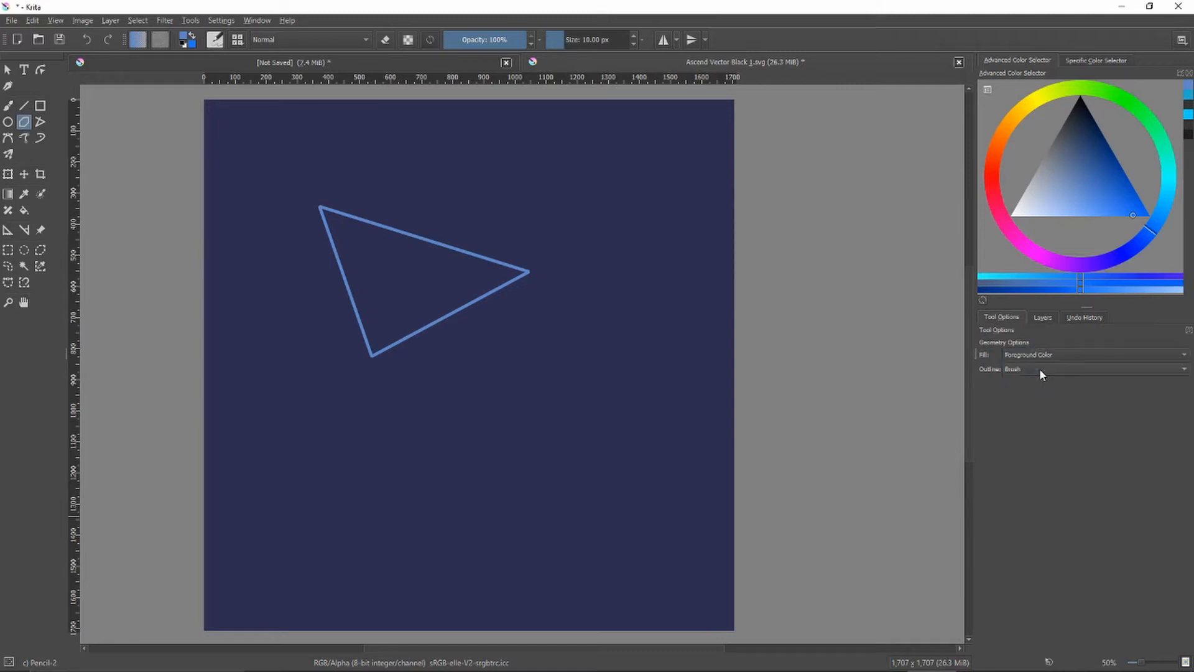
Step: Draw a filled, brush-outlined triangle in the canvas's lower half and a smaller filled sliver above it
{"action": "left_click", "coordinate": [484, 412]}
{"action": "left_click", "coordinate": [604, 407]}
{"action": "left_click", "coordinate": [513, 498]}
{"action": "left_click", "coordinate": [484, 411]}
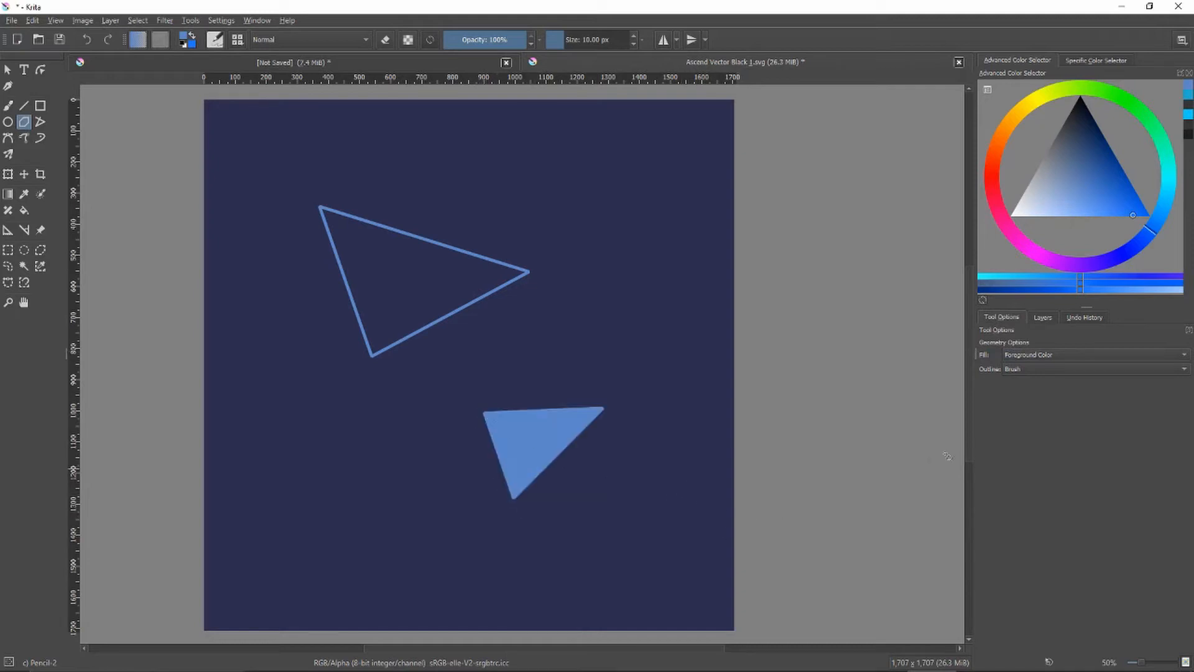
{"action": "left_click", "coordinate": [544, 364]}
{"action": "right_click", "coordinate": [563, 340]}
{"action": "left_click", "coordinate": [610, 198]}
{"action": "left_click", "coordinate": [600, 331]}
{"action": "left_click", "coordinate": [562, 373]}
{"action": "left_click", "coordinate": [543, 365]}
Step: Set the Polygon tool's outline to No Outline
{"action": "left_click", "coordinate": [1036, 367]}
{"action": "left_click", "coordinate": [1051, 381]}
Step: Draw a filled triangle without an outline near the right edge of the canvas
{"action": "left_click", "coordinate": [603, 390]}
{"action": "left_click", "coordinate": [687, 359]}
{"action": "left_click", "coordinate": [689, 448]}
{"action": "left_click", "coordinate": [605, 390]}
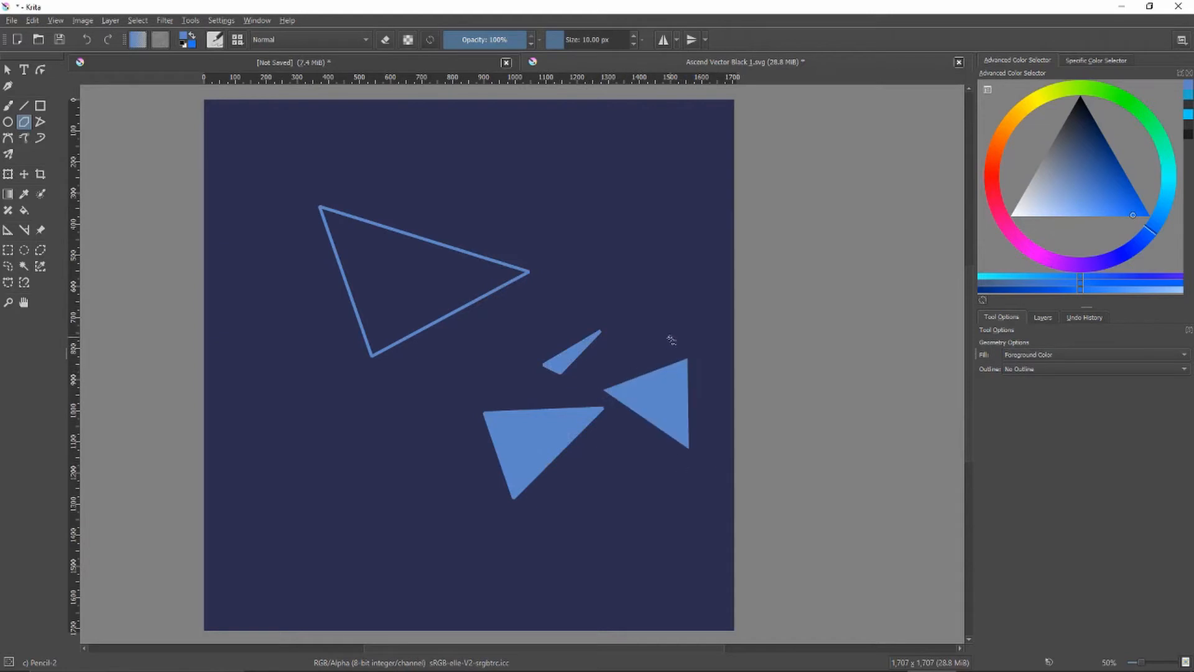
Step: Undo all four practice polygons to leave the new vector layer empty
{"action": "scroll", "coordinate": [622, 404], "scroll_direction": "up", "scroll_amount": 4}
{"action": "scroll", "coordinate": [600, 405], "scroll_direction": "down", "scroll_amount": 6}
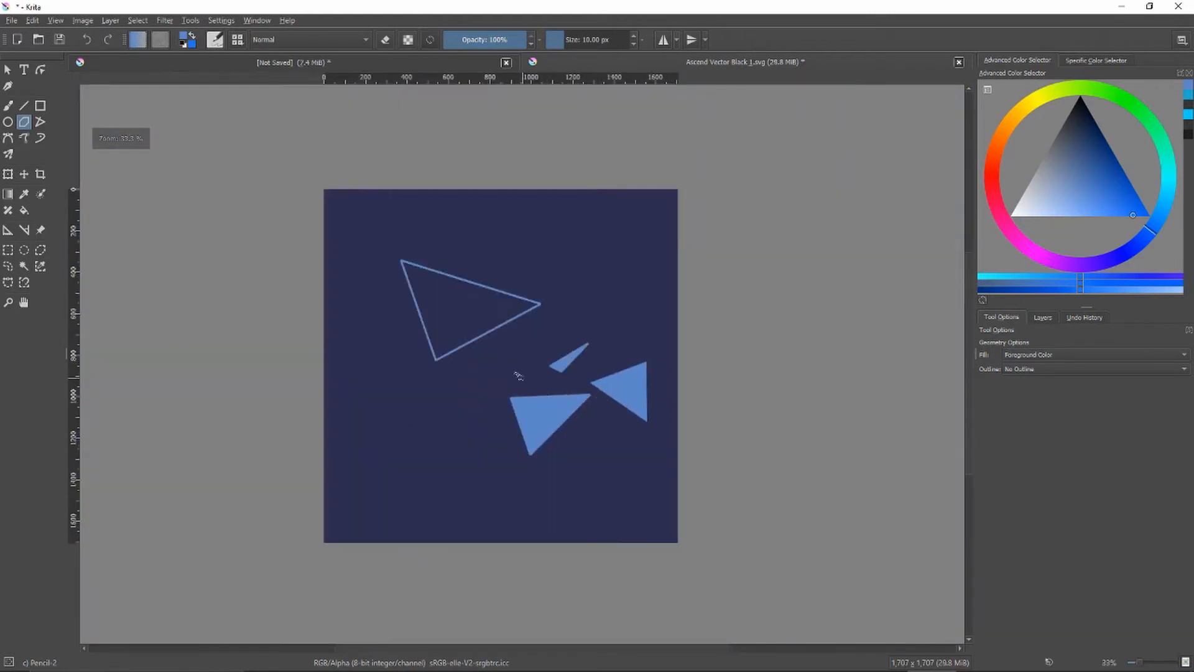
{"action": "scroll", "coordinate": [518, 376], "scroll_direction": "up", "scroll_amount": 1}
{"action": "left_click", "coordinate": [85, 40]}
{"action": "left_click", "coordinate": [86, 40]}
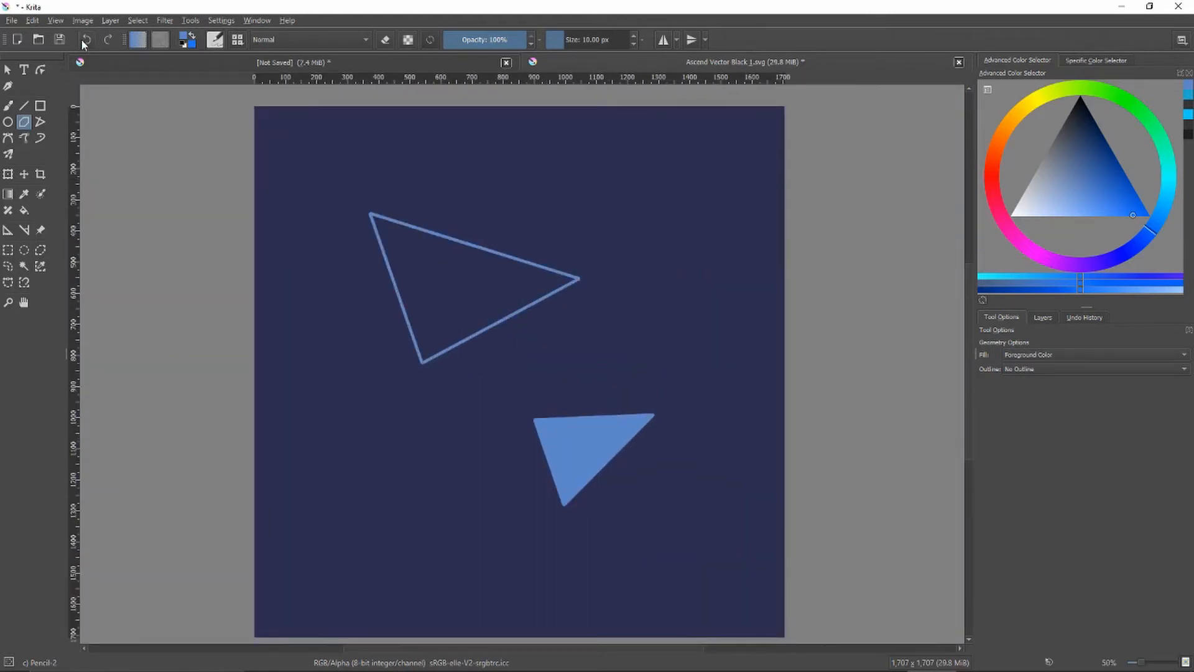
{"action": "left_click", "coordinate": [85, 40]}
{"action": "left_click", "coordinate": [86, 39]}
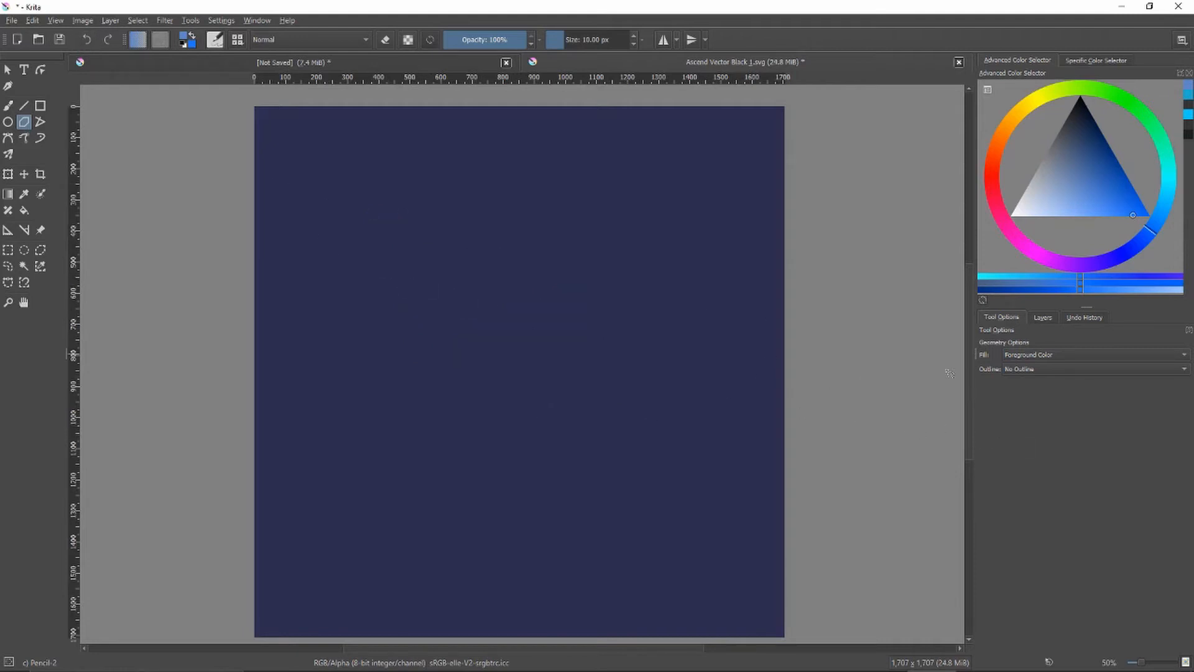
Step: Show the Vector Layer with the logo again as the tracing reference and discard the misplaced polygon start near its tip
{"action": "left_click", "coordinate": [1039, 320]}
{"action": "left_click", "coordinate": [985, 395]}
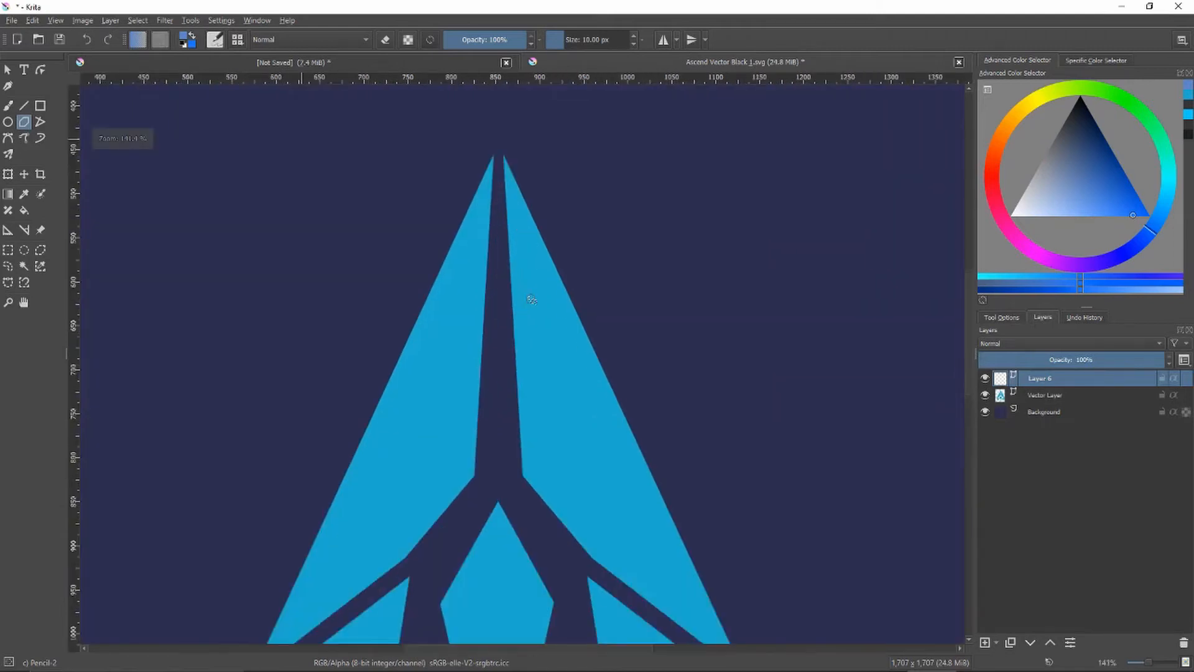
{"action": "scroll", "coordinate": [533, 303], "scroll_direction": "up", "scroll_amount": 3}
{"action": "scroll", "coordinate": [492, 166], "scroll_direction": "up", "scroll_amount": 8}
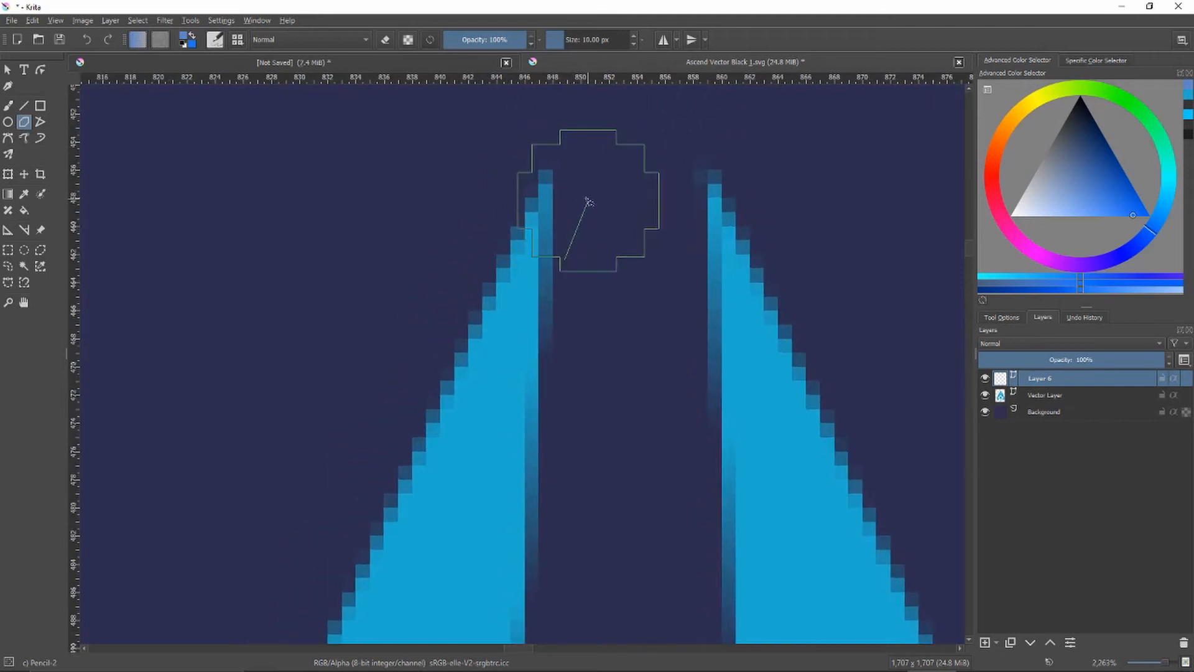
{"action": "right_click", "coordinate": [589, 215]}
{"action": "left_click", "coordinate": [647, 432]}
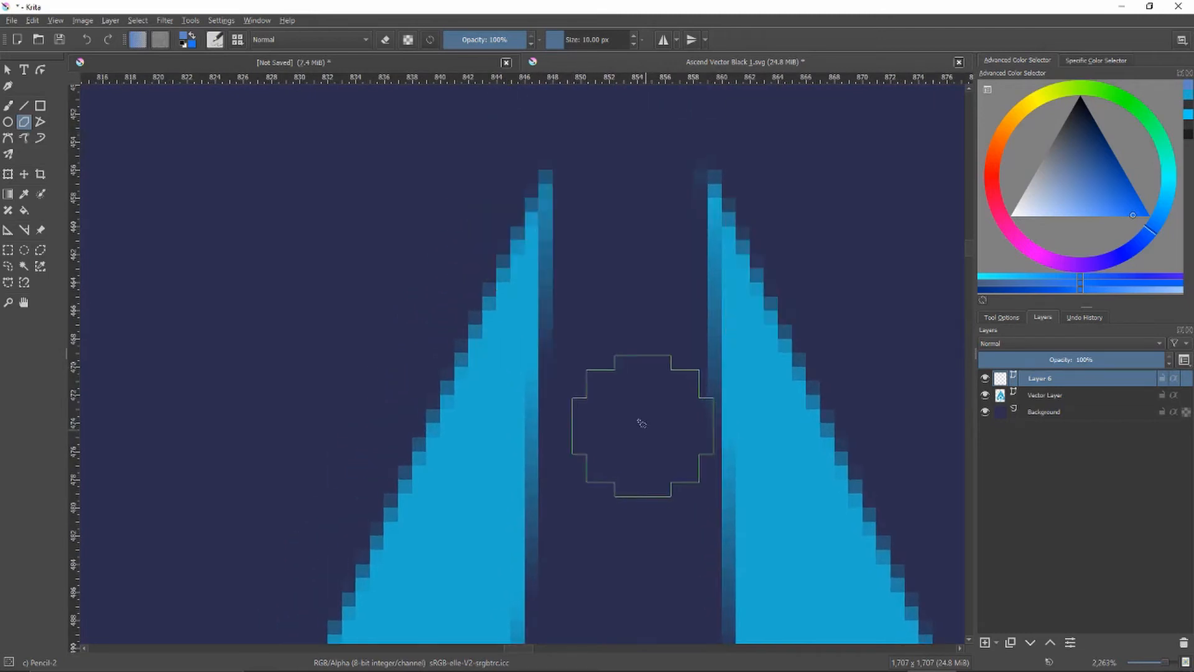
Step: Trace the logo's large upper-left wing as a closed filled polygon, placing a point on each of its corners
{"action": "left_click", "coordinate": [547, 161]}
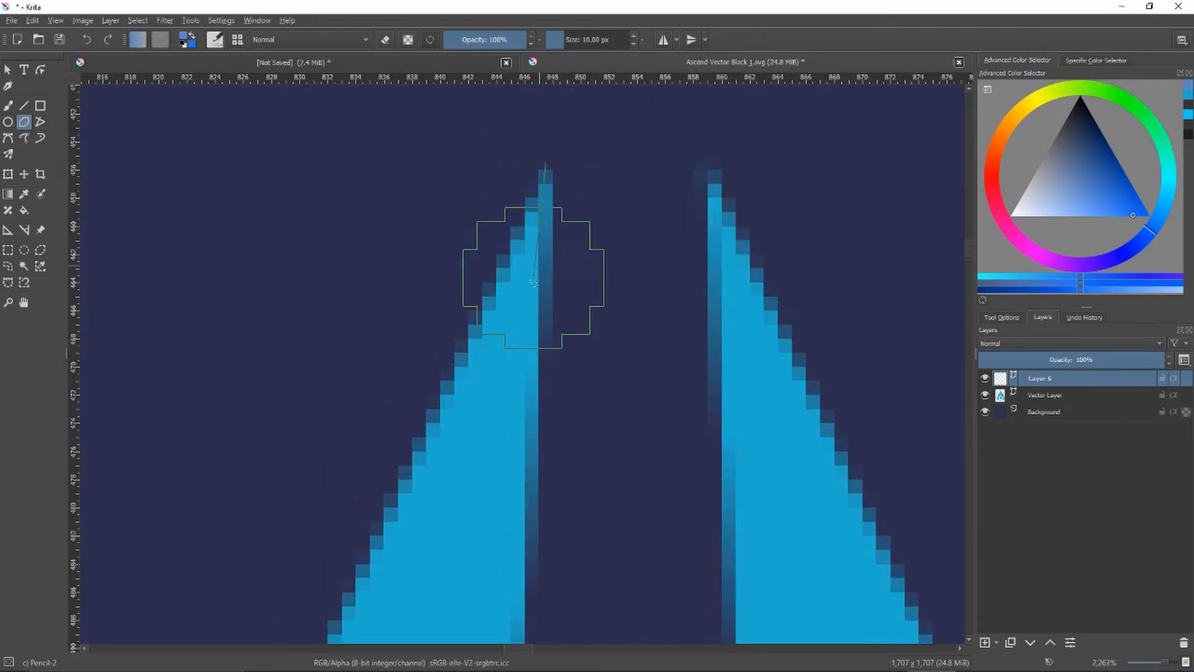
{"action": "scroll", "coordinate": [491, 381], "scroll_direction": "down", "scroll_amount": 6}
{"action": "left_click_drag", "start_coordinate": [436, 541], "coordinate": [663, 109]}
{"action": "scroll", "coordinate": [531, 475], "scroll_direction": "down", "scroll_amount": 1}
{"action": "left_click_drag", "start_coordinate": [531, 474], "coordinate": [667, 150]}
{"action": "scroll", "coordinate": [458, 511], "scroll_direction": "up", "scroll_amount": 6}
{"action": "left_click", "coordinate": [536, 394]}
{"action": "scroll", "coordinate": [741, 249], "scroll_direction": "down", "scroll_amount": 7}
{"action": "left_click_drag", "start_coordinate": [810, 197], "coordinate": [532, 447]}
{"action": "scroll", "coordinate": [603, 390], "scroll_direction": "up", "scroll_amount": 7}
{"action": "left_click", "coordinate": [581, 360]}
{"action": "scroll", "coordinate": [593, 360], "scroll_direction": "down", "scroll_amount": 7}
{"action": "left_click_drag", "start_coordinate": [678, 305], "coordinate": [573, 513]}
{"action": "scroll", "coordinate": [610, 461], "scroll_direction": "up", "scroll_amount": 7}
{"action": "left_click", "coordinate": [553, 476]}
{"action": "scroll", "coordinate": [591, 181], "scroll_direction": "down", "scroll_amount": 7}
{"action": "left_click_drag", "start_coordinate": [592, 181], "coordinate": [632, 342]}
{"action": "left_click", "coordinate": [639, 334]}
{"action": "scroll", "coordinate": [672, 187], "scroll_direction": "down", "scroll_amount": 3}
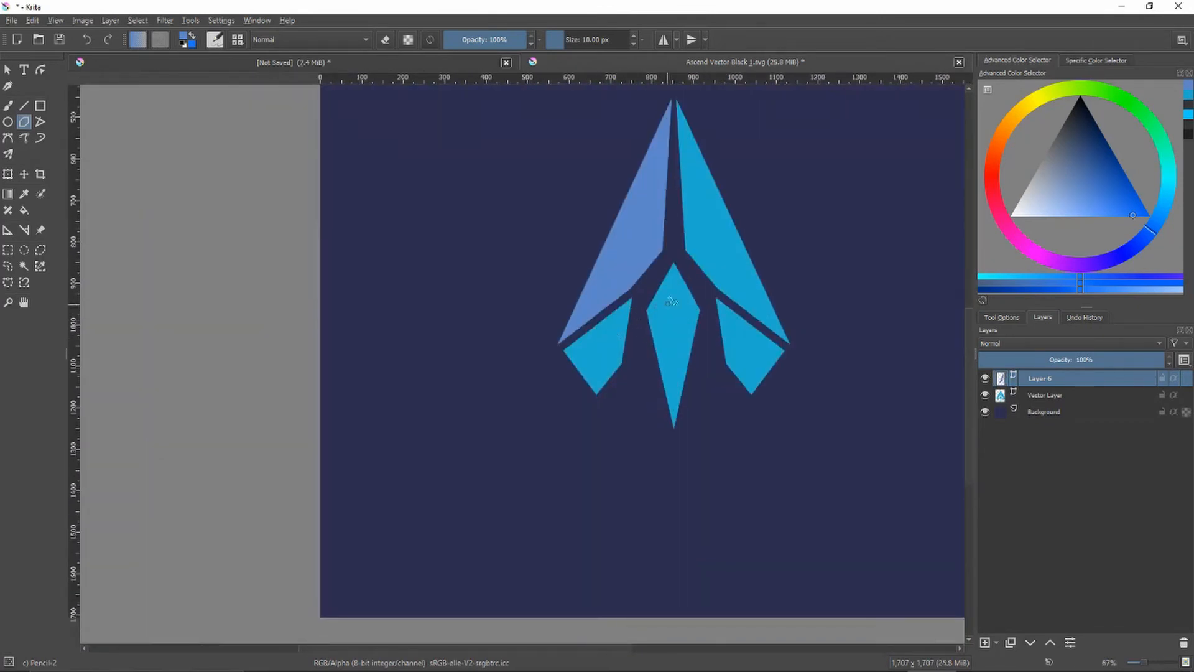
Step: Trace the logo's small lower-left fin as a closed filled polygon, following its four corners
{"action": "scroll", "coordinate": [623, 328], "scroll_direction": "up", "scroll_amount": 7}
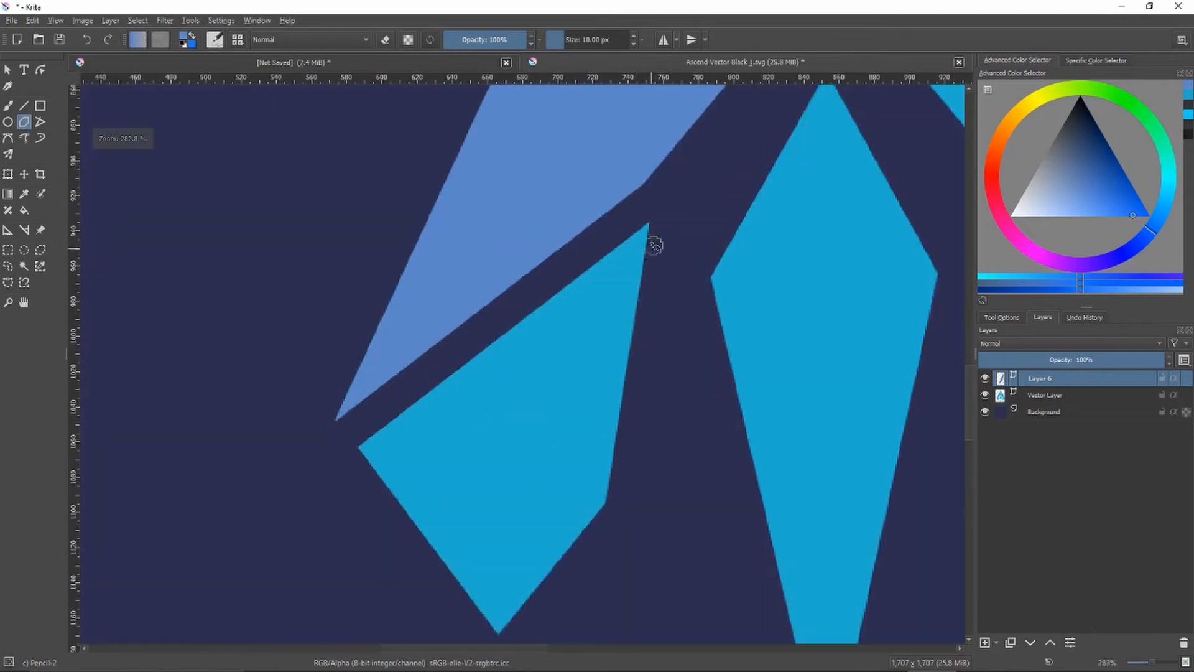
{"action": "left_click", "coordinate": [648, 212]}
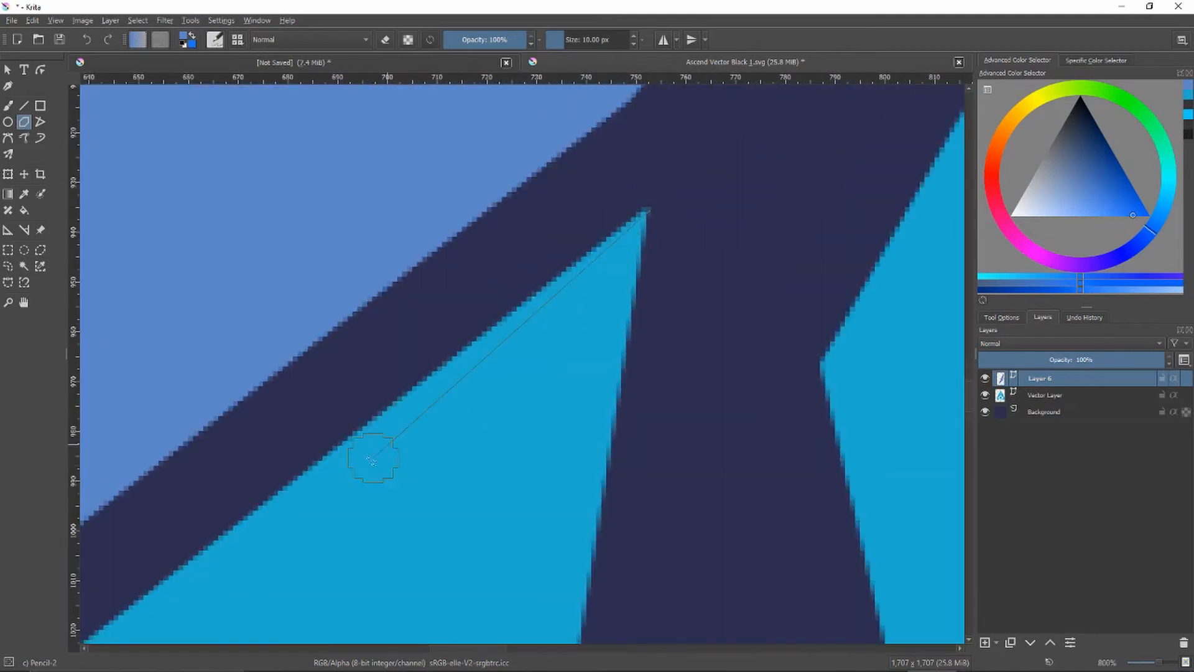
{"action": "scroll", "coordinate": [352, 473], "scroll_direction": "down", "scroll_amount": 2}
{"action": "left_click_drag", "start_coordinate": [242, 605], "coordinate": [714, 222]}
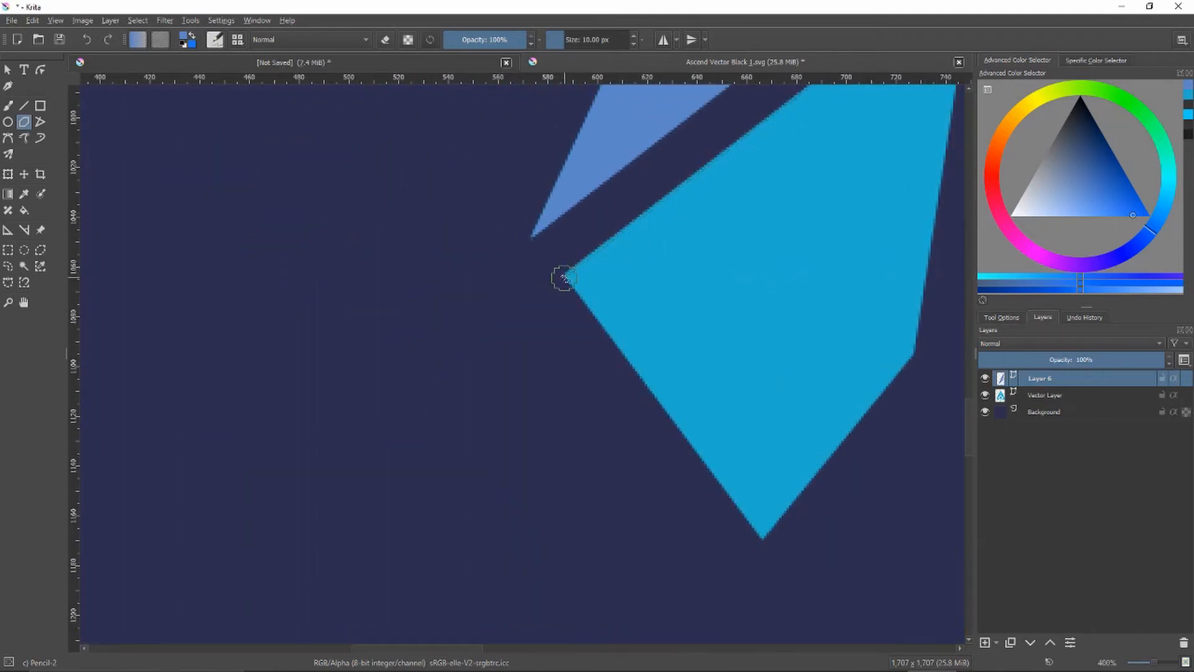
{"action": "scroll", "coordinate": [566, 272], "scroll_direction": "up", "scroll_amount": 3}
{"action": "left_click", "coordinate": [558, 267]}
{"action": "scroll", "coordinate": [693, 317], "scroll_direction": "down", "scroll_amount": 5}
{"action": "left_click_drag", "start_coordinate": [729, 476], "coordinate": [601, 331]}
{"action": "scroll", "coordinate": [698, 357], "scroll_direction": "up", "scroll_amount": 3}
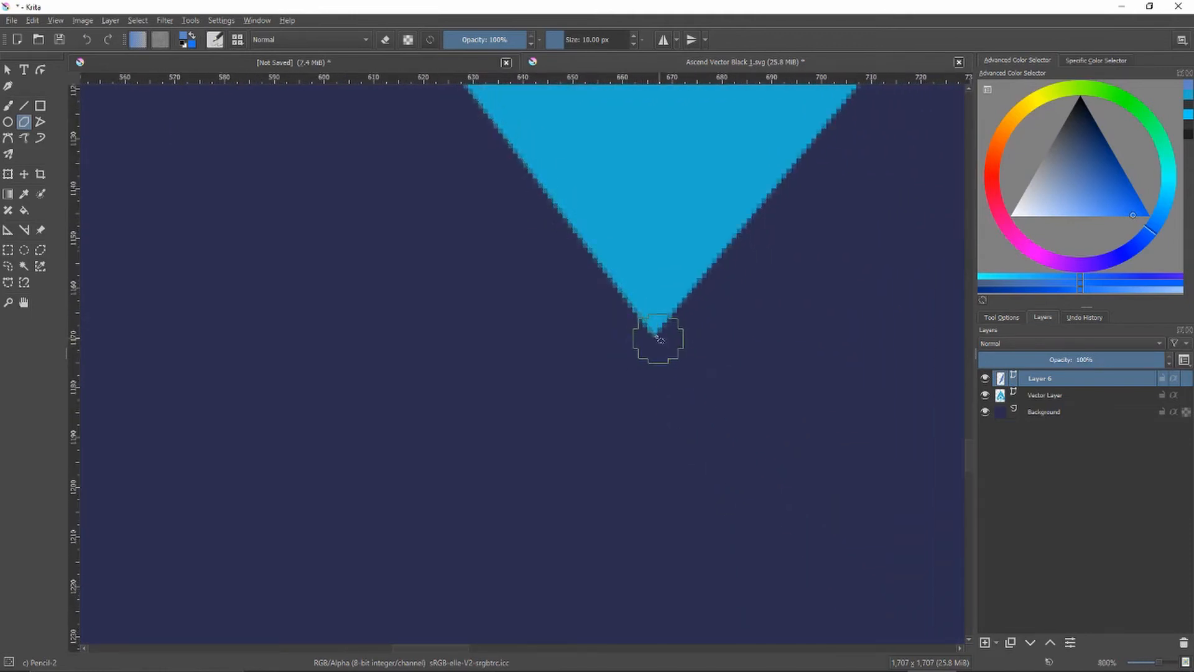
{"action": "scroll", "coordinate": [652, 337], "scroll_direction": "down", "scroll_amount": 5}
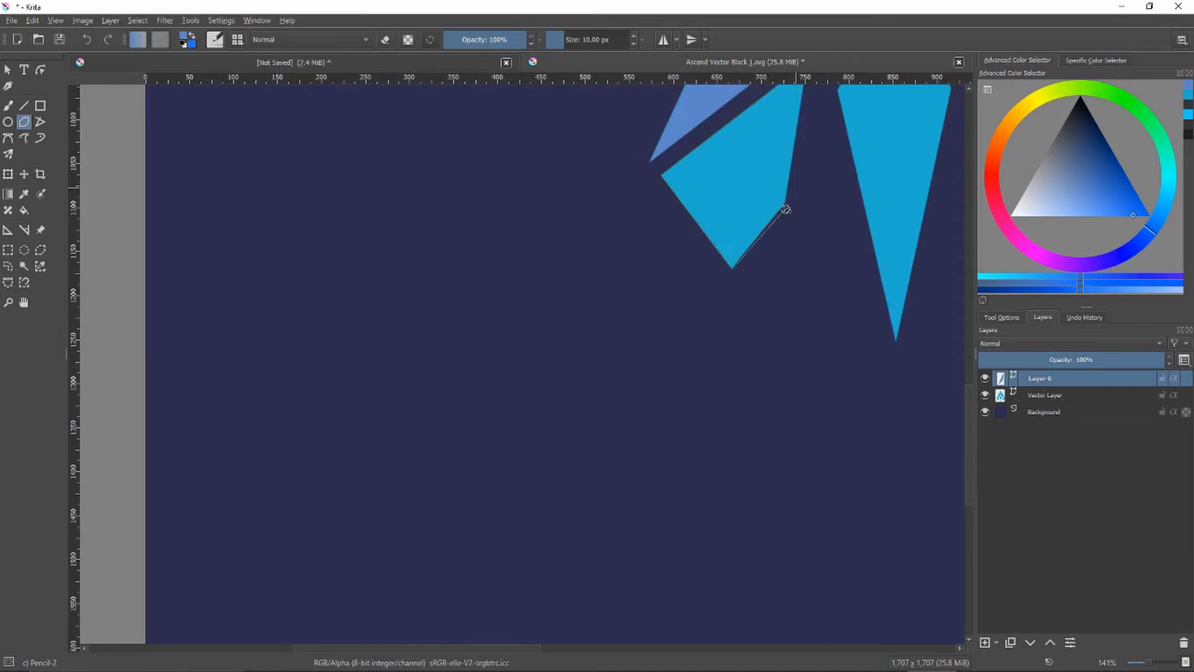
{"action": "left_click", "coordinate": [787, 204]}
{"action": "scroll", "coordinate": [797, 256], "scroll_direction": "up", "scroll_amount": 2}
{"action": "scroll", "coordinate": [695, 249], "scroll_direction": "up", "scroll_amount": 2}
{"action": "left_click", "coordinate": [693, 220]}
{"action": "scroll", "coordinate": [740, 303], "scroll_direction": "down", "scroll_amount": 6}
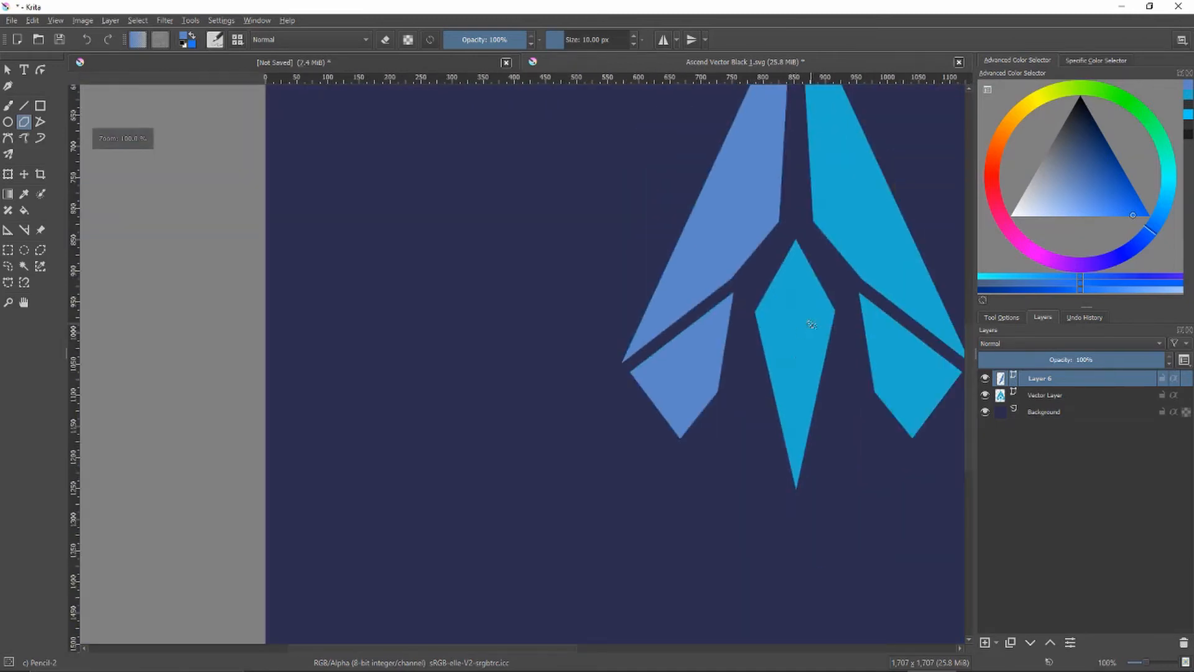
Step: Duplicate Layer 6 and mirror the copy horizontally to cover the right half of the logo
{"action": "left_click_drag", "start_coordinate": [811, 328], "coordinate": [627, 440]}
{"action": "scroll", "coordinate": [627, 441], "scroll_direction": "down", "scroll_amount": 1}
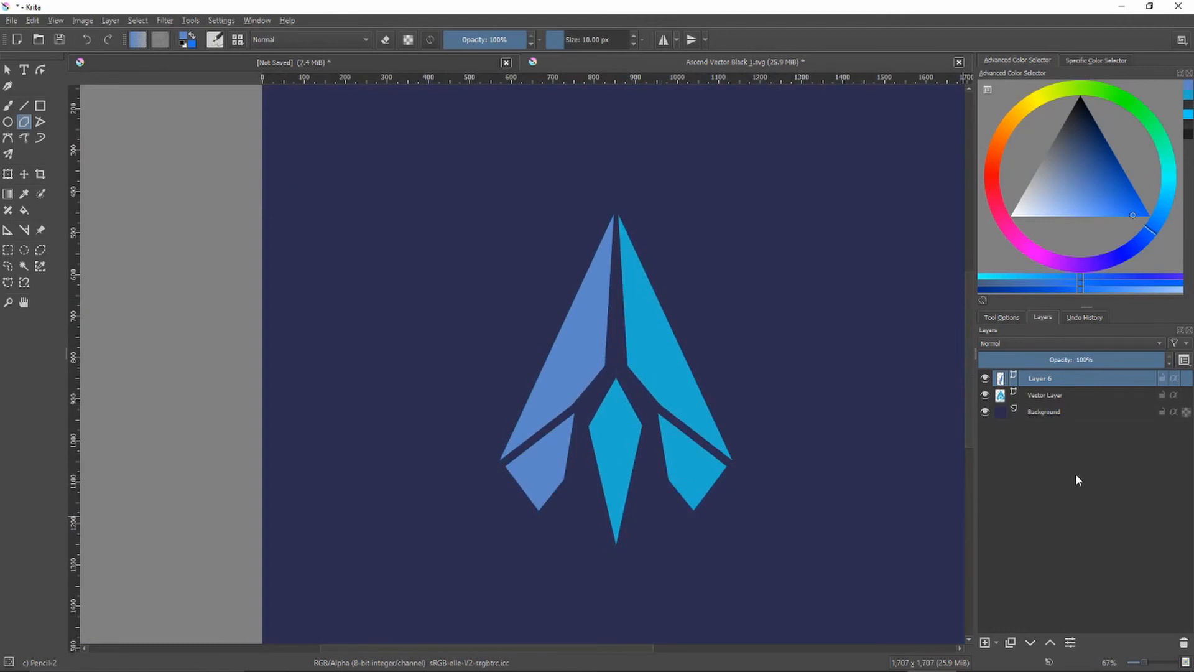
{"action": "right_click", "coordinate": [1065, 378]}
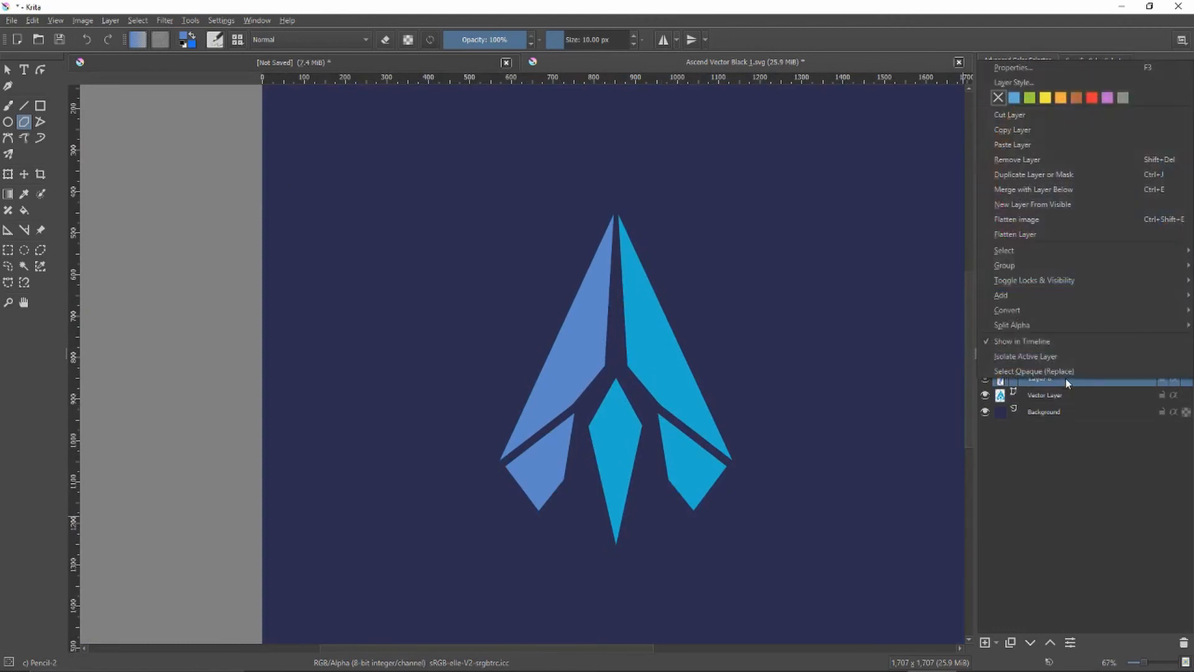
{"action": "left_click", "coordinate": [1041, 175]}
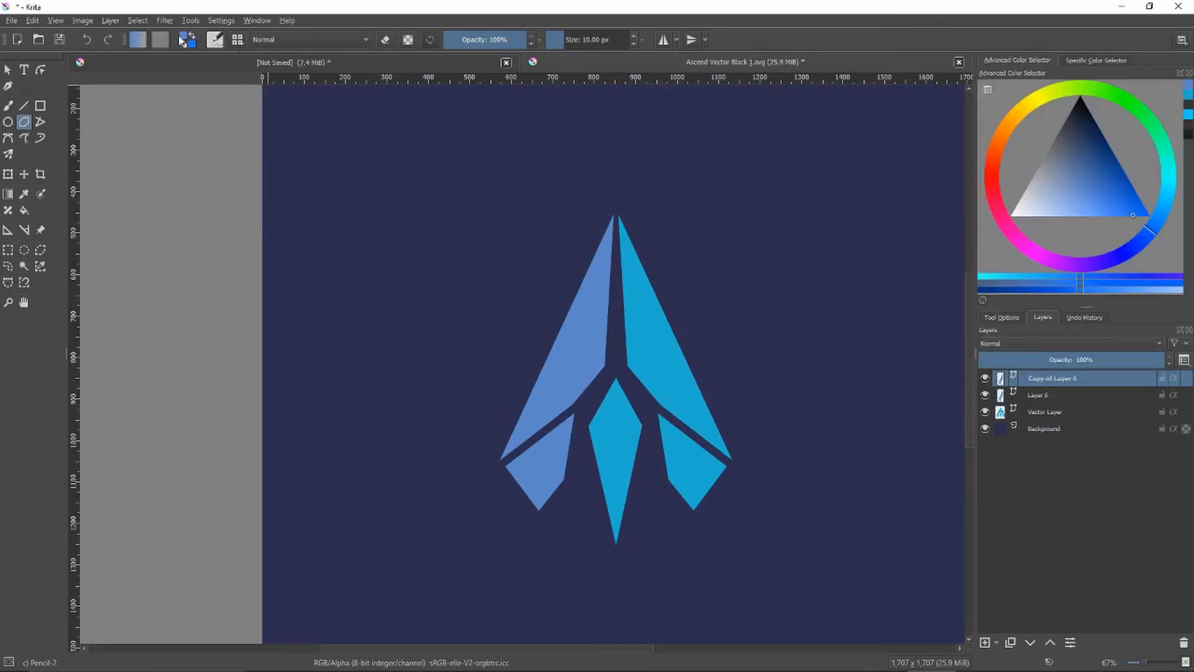
{"action": "left_click", "coordinate": [110, 21]}
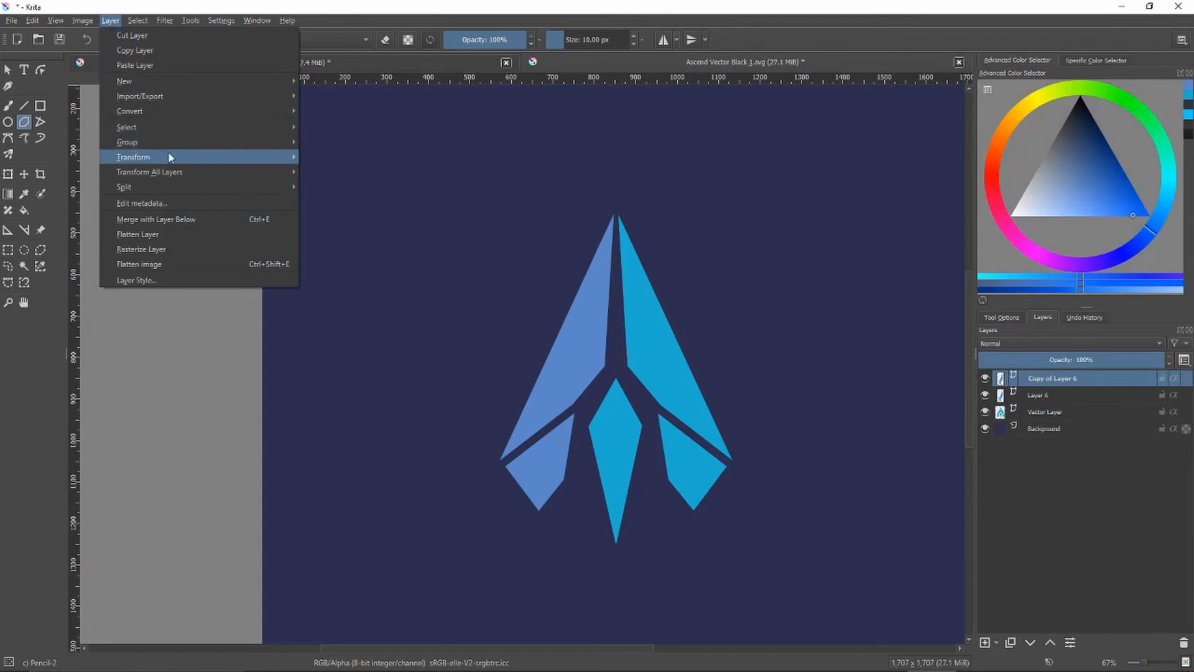
{"action": "mouse_move", "coordinate": [168, 156]}
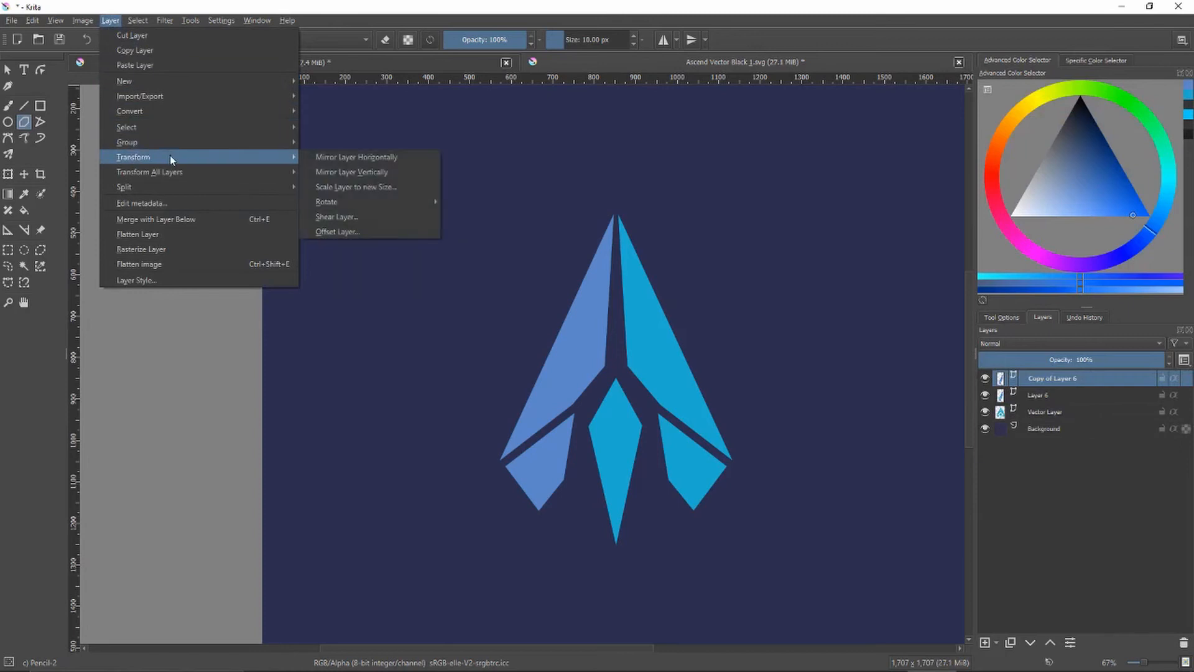
{"action": "left_click", "coordinate": [369, 159]}
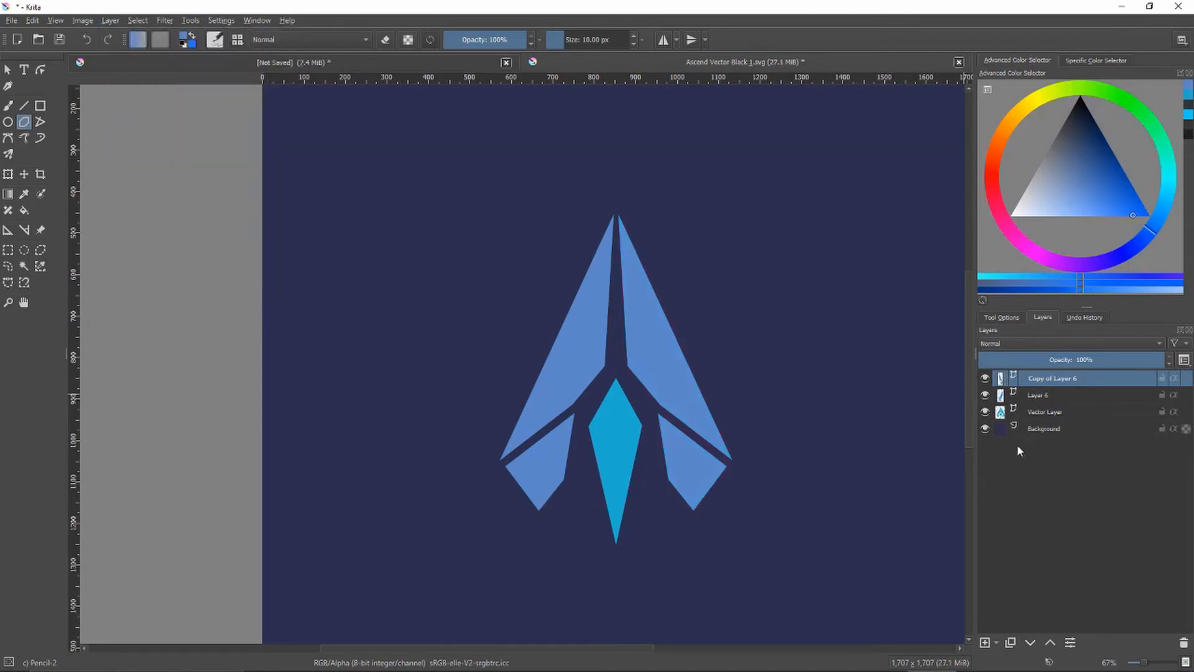
Step: Toggle the layers' visibility to compare the traced halves, and merge the mirrored copy with Layer 6 below it
{"action": "left_click", "coordinate": [985, 412]}
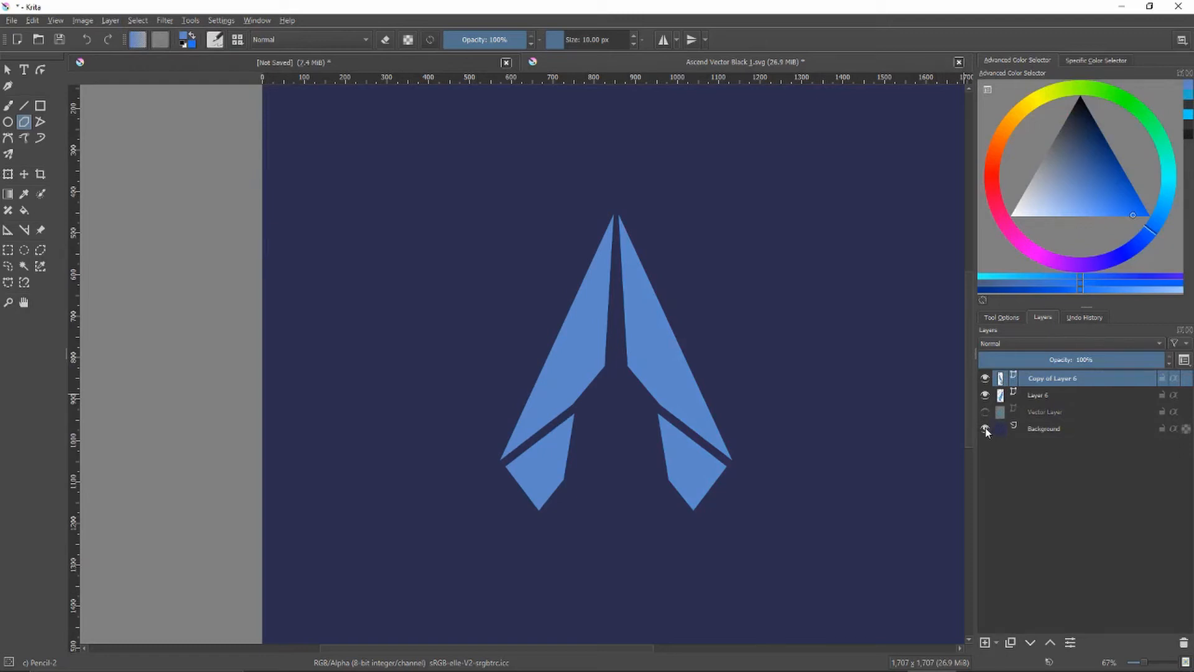
{"action": "left_click", "coordinate": [985, 378]}
{"action": "left_click", "coordinate": [985, 395]}
{"action": "left_click", "coordinate": [985, 378]}
{"action": "left_click", "coordinate": [985, 395]}
{"action": "left_click", "coordinate": [986, 411]}
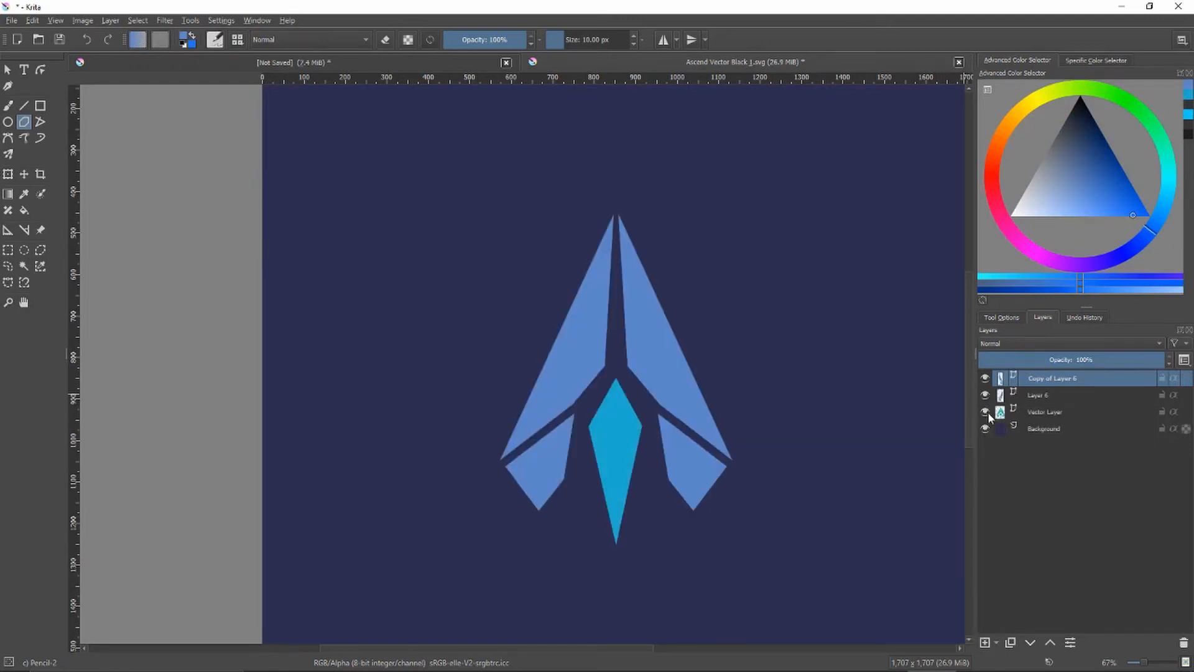
{"action": "right_click", "coordinate": [1082, 381]}
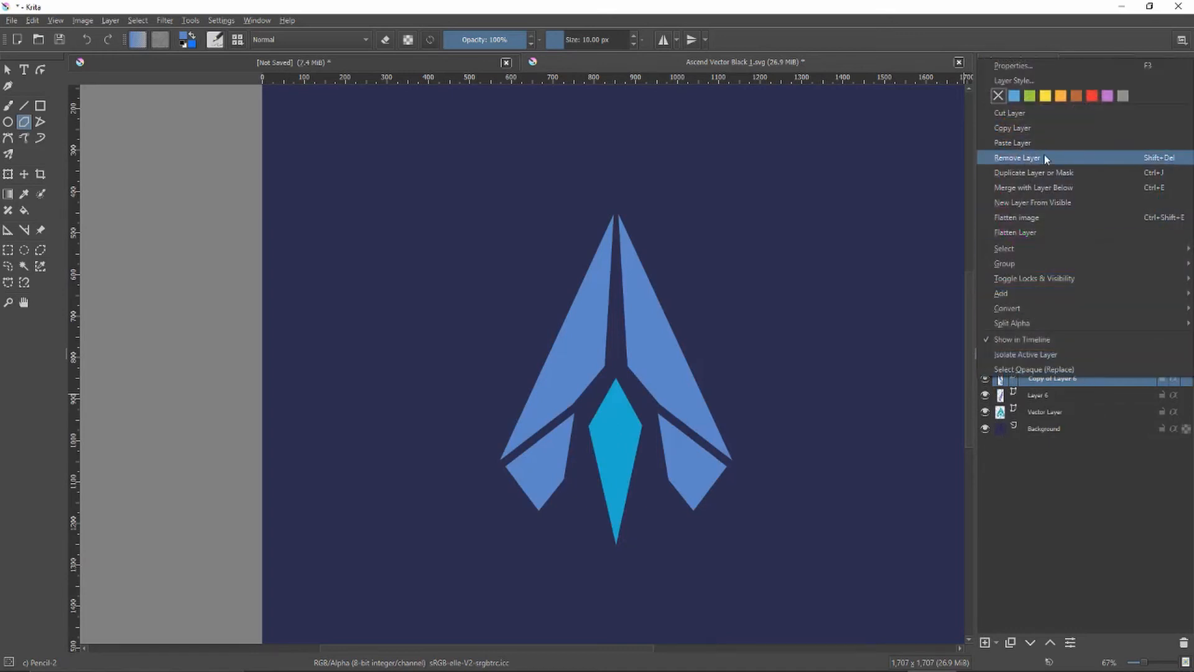
{"action": "left_click", "coordinate": [1071, 188]}
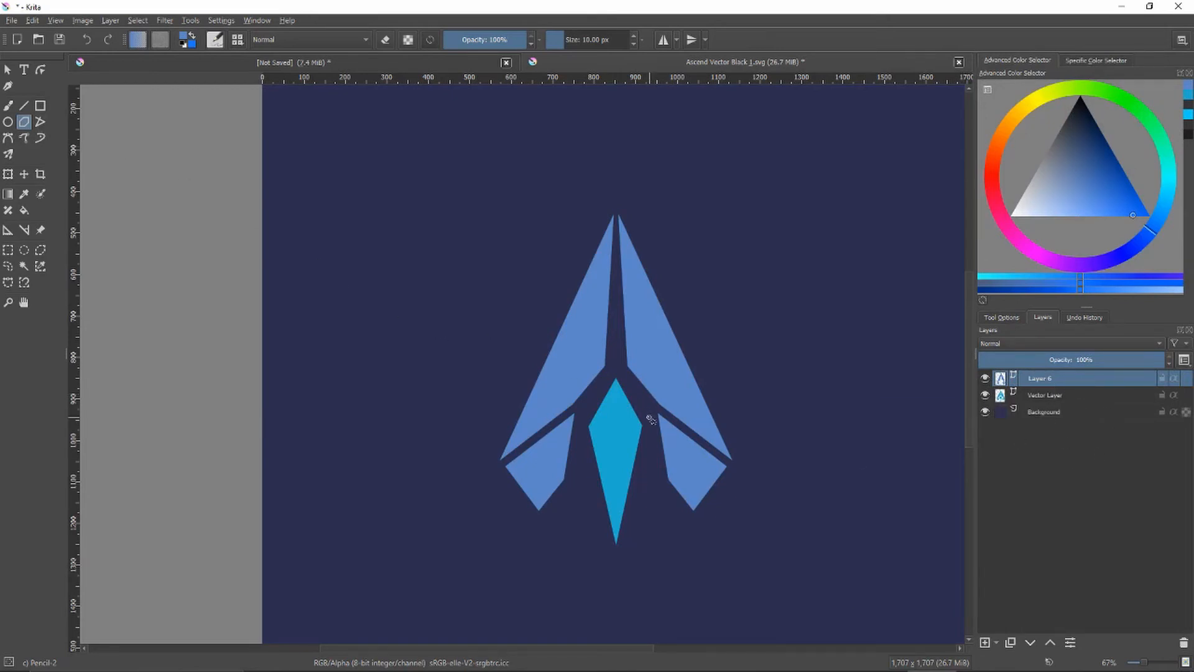
Step: Trace the logo's central diamond as a closed filled polygon, placing a point on each of its four corners
{"action": "scroll", "coordinate": [647, 416], "scroll_direction": "up", "scroll_amount": 6}
{"action": "scroll", "coordinate": [571, 323], "scroll_direction": "up", "scroll_amount": 2}
{"action": "left_click", "coordinate": [559, 302]}
{"action": "scroll", "coordinate": [560, 302], "scroll_direction": "down", "scroll_amount": 3}
{"action": "scroll", "coordinate": [675, 320], "scroll_direction": "up", "scroll_amount": 4}
{"action": "left_click", "coordinate": [606, 242]}
{"action": "scroll", "coordinate": [606, 242], "scroll_direction": "down", "scroll_amount": 4}
{"action": "scroll", "coordinate": [629, 323], "scroll_direction": "up", "scroll_amount": 4}
{"action": "left_click", "coordinate": [629, 321]}
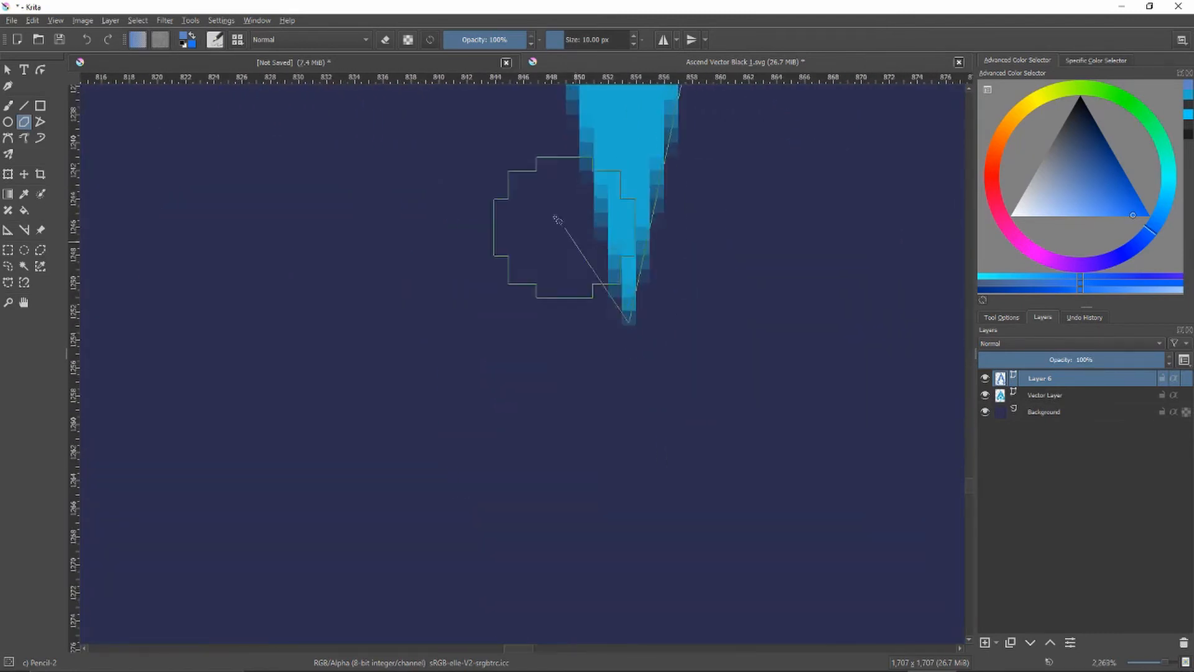
{"action": "scroll", "coordinate": [557, 218], "scroll_direction": "down", "scroll_amount": 2}
{"action": "left_click", "coordinate": [688, 504]}
{"action": "scroll", "coordinate": [688, 504], "scroll_direction": "down", "scroll_amount": 2}
{"action": "left_click_drag", "start_coordinate": [824, 306], "coordinate": [573, 632]}
{"action": "left_click", "coordinate": [670, 417]}
{"action": "scroll", "coordinate": [727, 494], "scroll_direction": "down", "scroll_amount": 3}
{"action": "scroll", "coordinate": [728, 498], "scroll_direction": "down", "scroll_amount": 2}
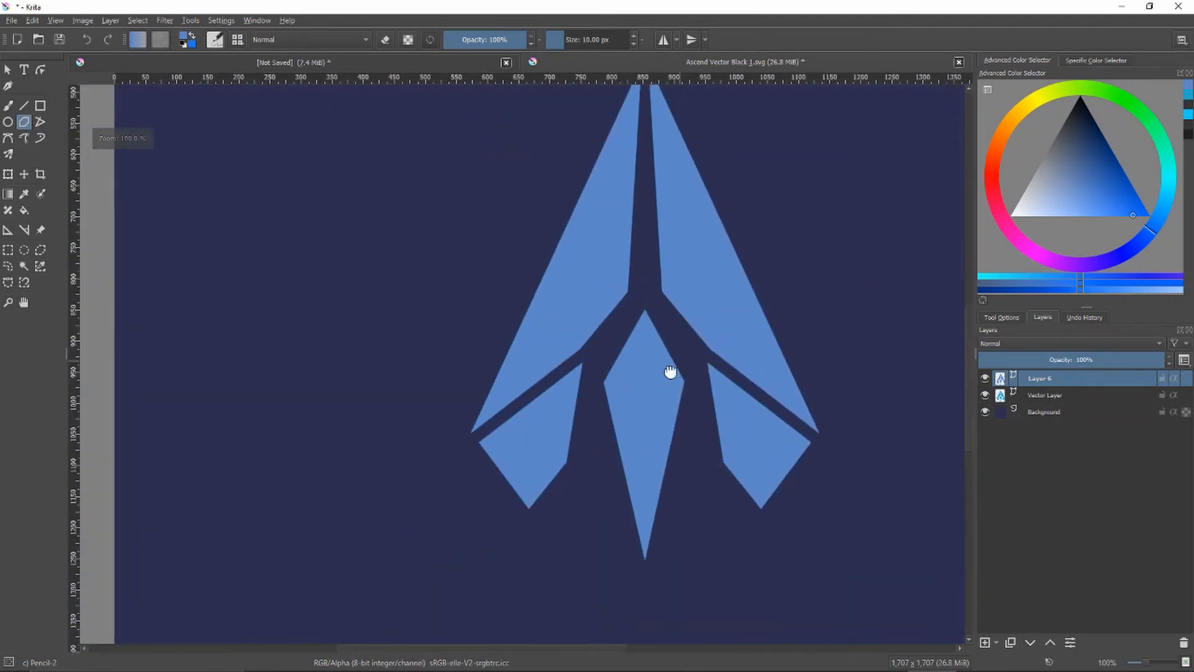
{"action": "scroll", "coordinate": [812, 375], "scroll_direction": "down", "scroll_amount": 1}
{"action": "left_click_drag", "start_coordinate": [812, 375], "coordinate": [733, 395]}
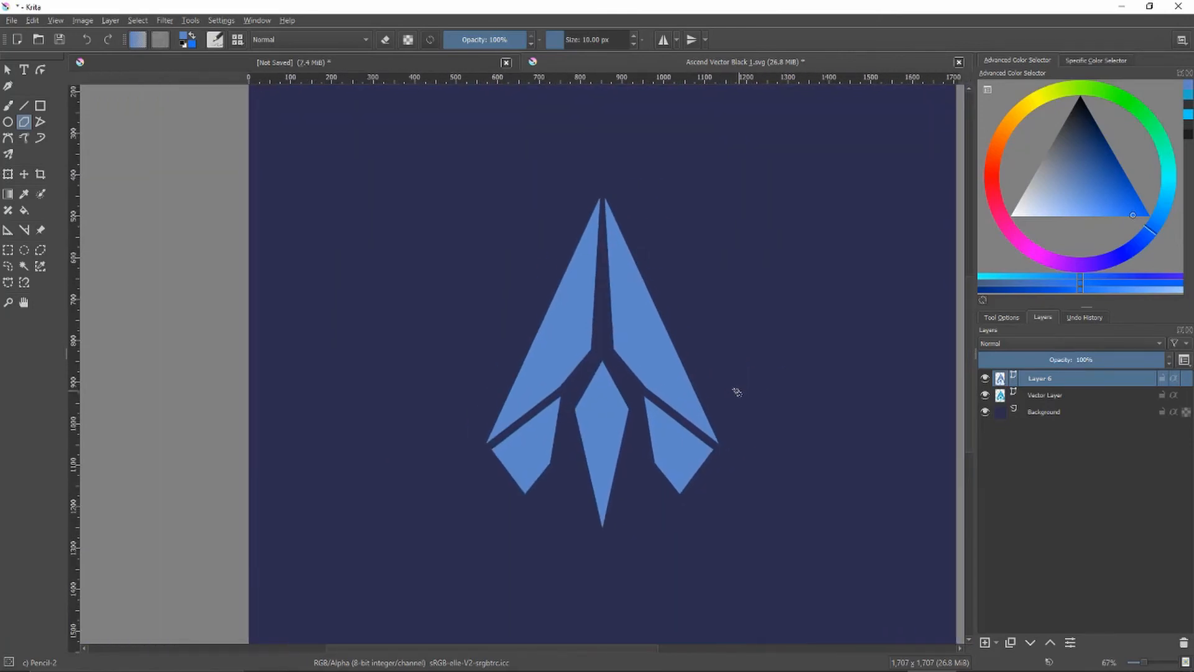
Step: Toggle the original Vector Layer's visibility to compare it with the traced shapes, leaving it hidden
{"action": "left_click", "coordinate": [990, 394]}
{"action": "left_click", "coordinate": [989, 394]}
{"action": "left_click", "coordinate": [986, 395]}
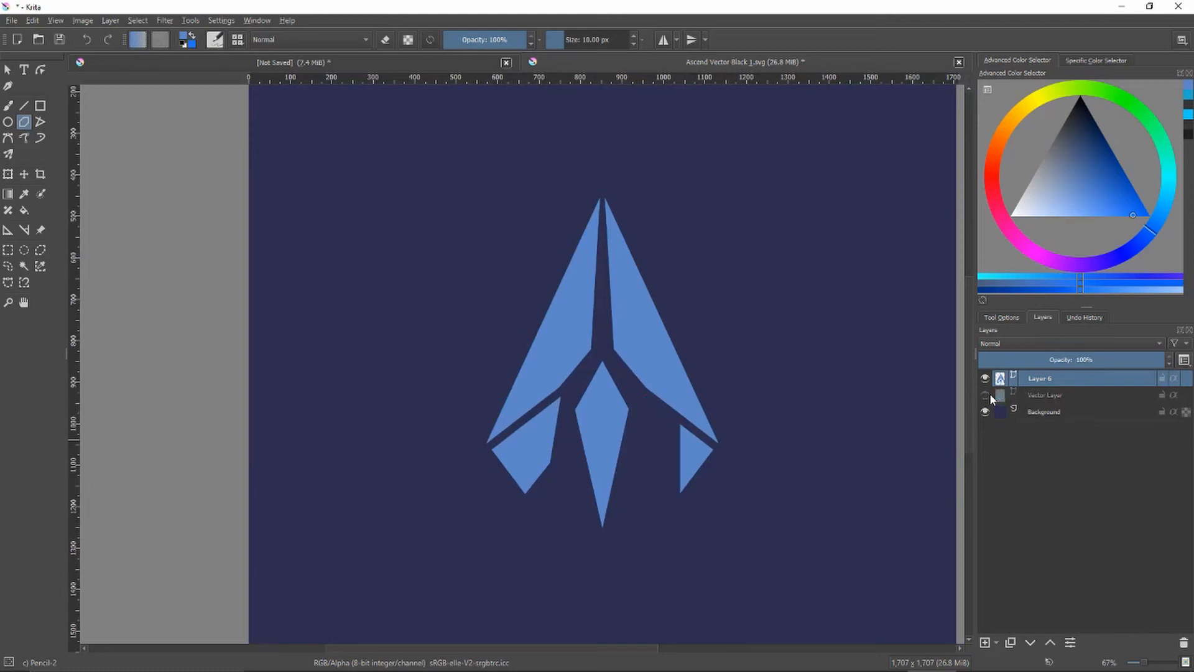
{"action": "left_click", "coordinate": [990, 394]}
{"action": "left_click", "coordinate": [990, 395]}
Step: Select all the traced logo shapes and change their solid fill to light grey
{"action": "left_click", "coordinate": [1004, 316]}
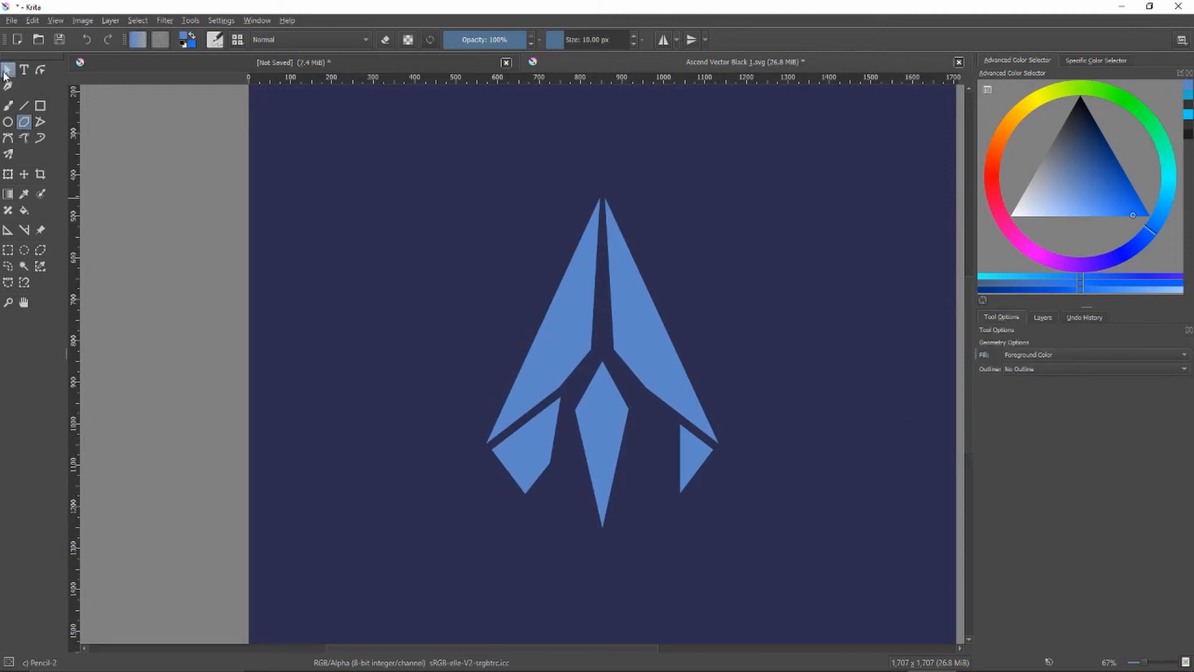
{"action": "left_click", "coordinate": [7, 70]}
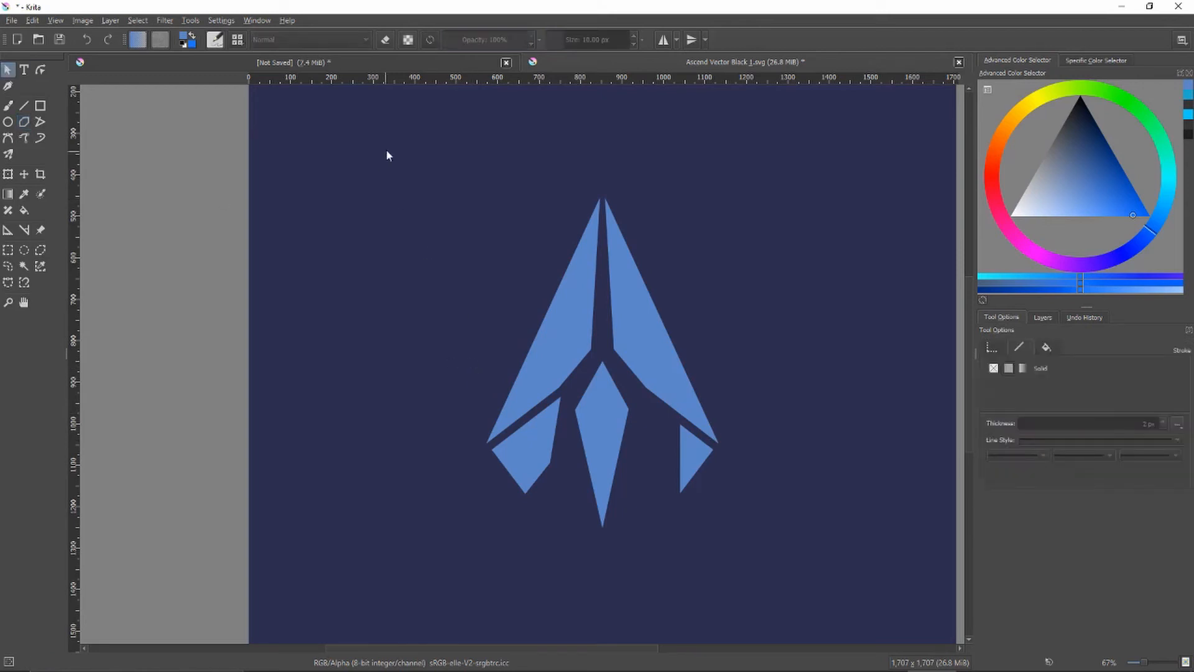
{"action": "left_click_drag", "start_coordinate": [350, 127], "coordinate": [767, 526]}
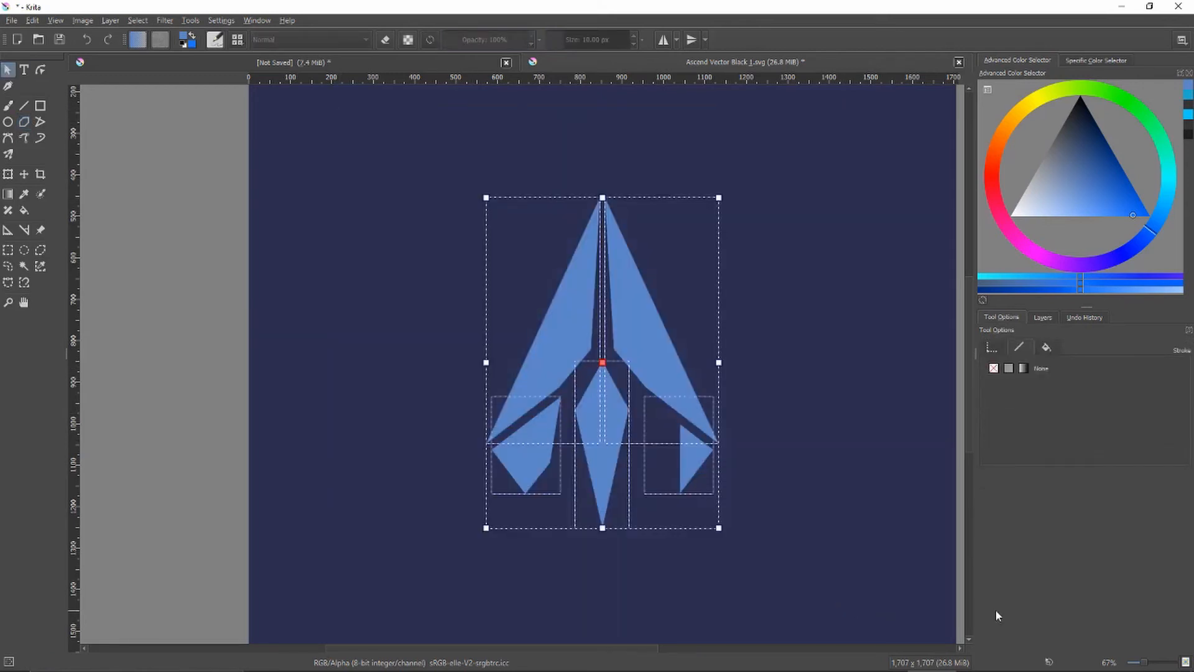
{"action": "left_click", "coordinate": [1047, 348]}
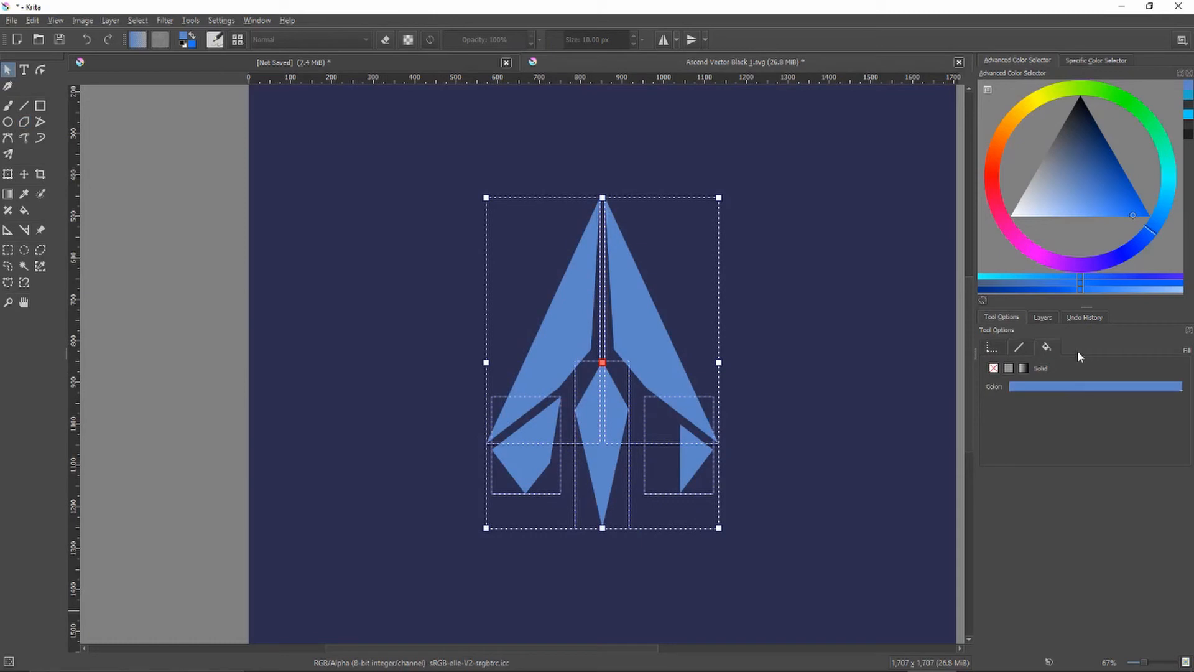
{"action": "left_click", "coordinate": [1049, 390]}
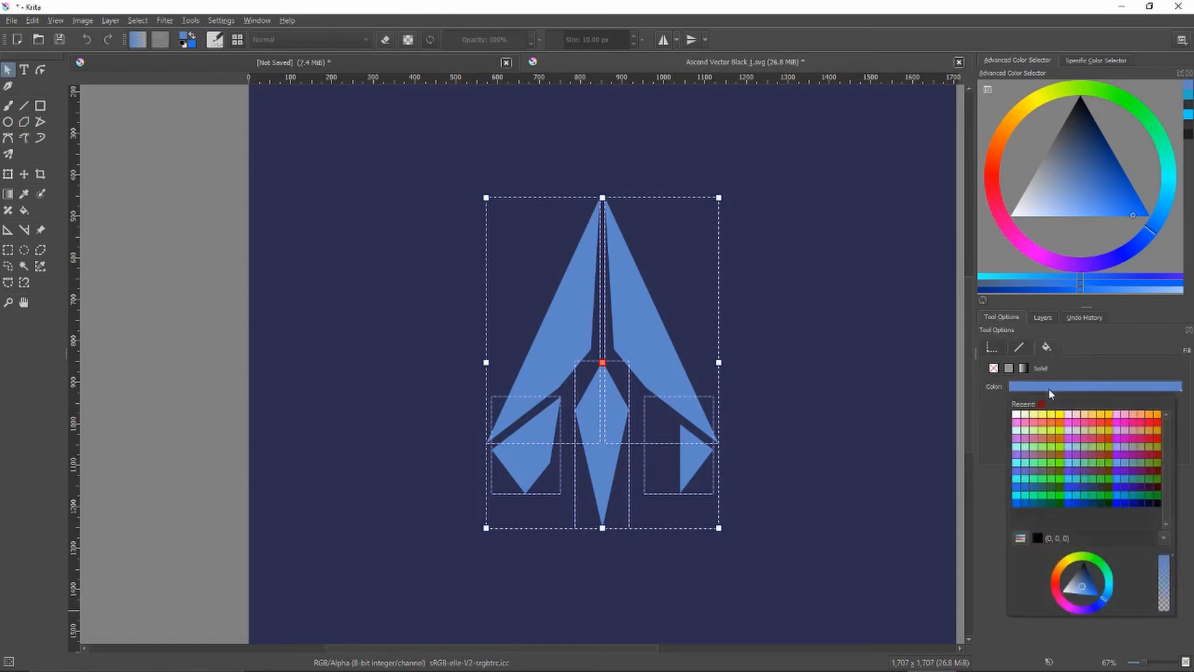
{"action": "left_click", "coordinate": [1132, 332]}
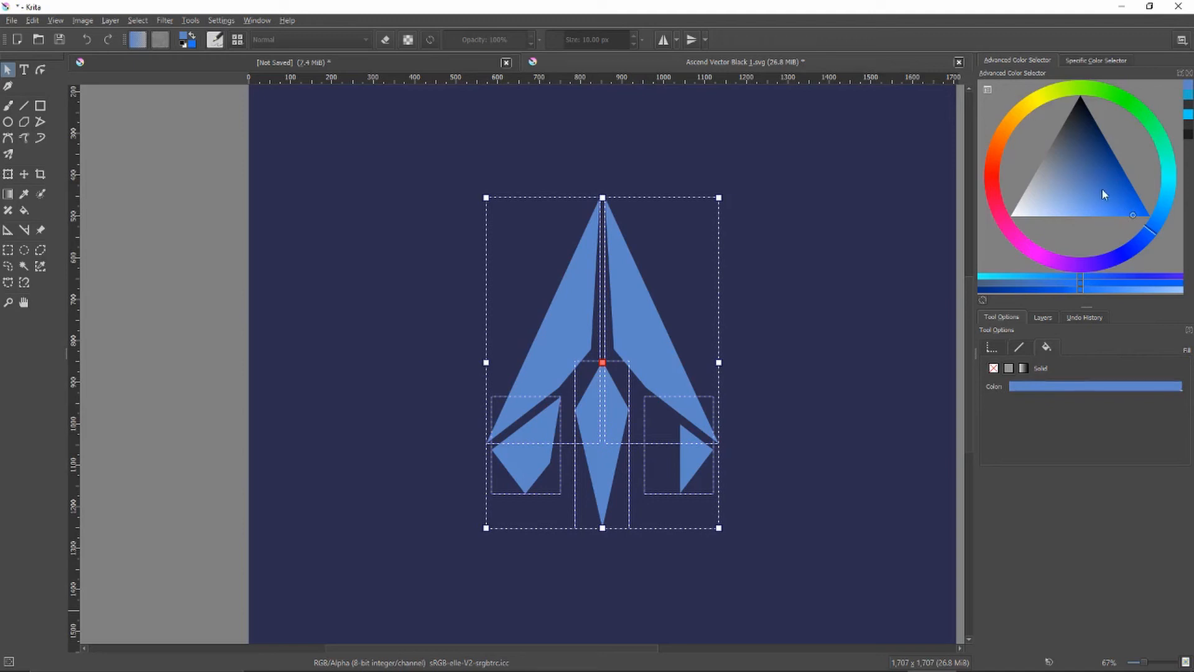
{"action": "left_click_drag", "start_coordinate": [1123, 196], "coordinate": [1036, 173]}
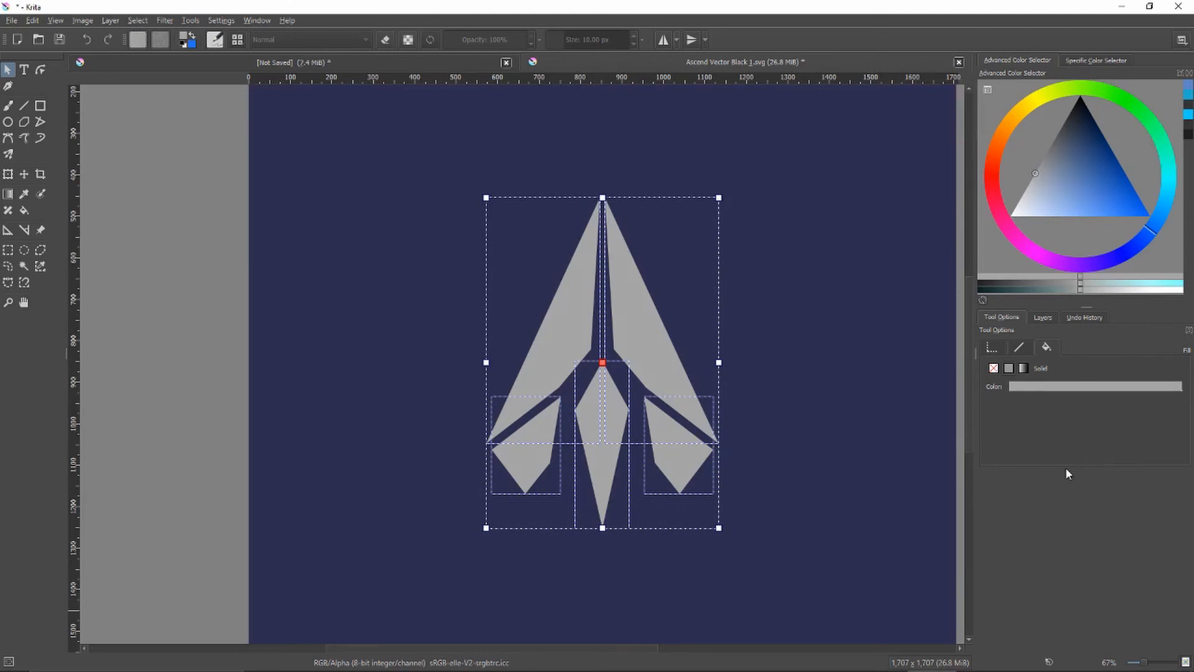
Step: Hide Layer 6, and show and select the original Vector Layer
{"action": "left_click", "coordinate": [1043, 318]}
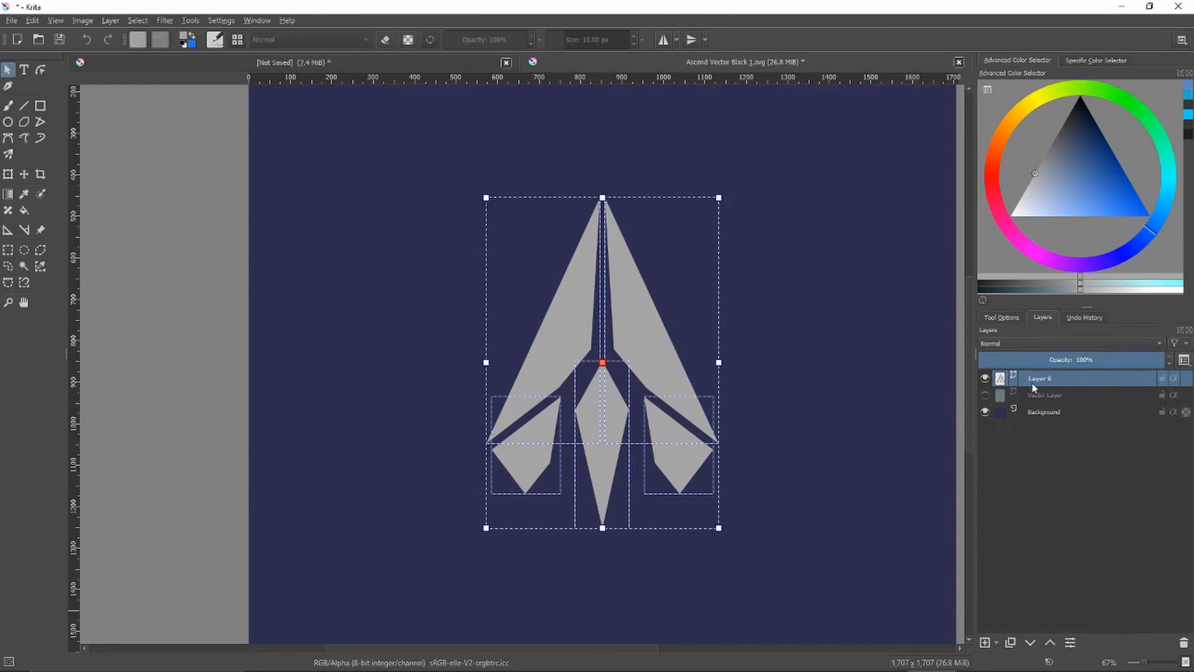
{"action": "left_click", "coordinate": [1008, 318]}
{"action": "left_click", "coordinate": [1034, 318]}
{"action": "left_click", "coordinate": [13, 21]}
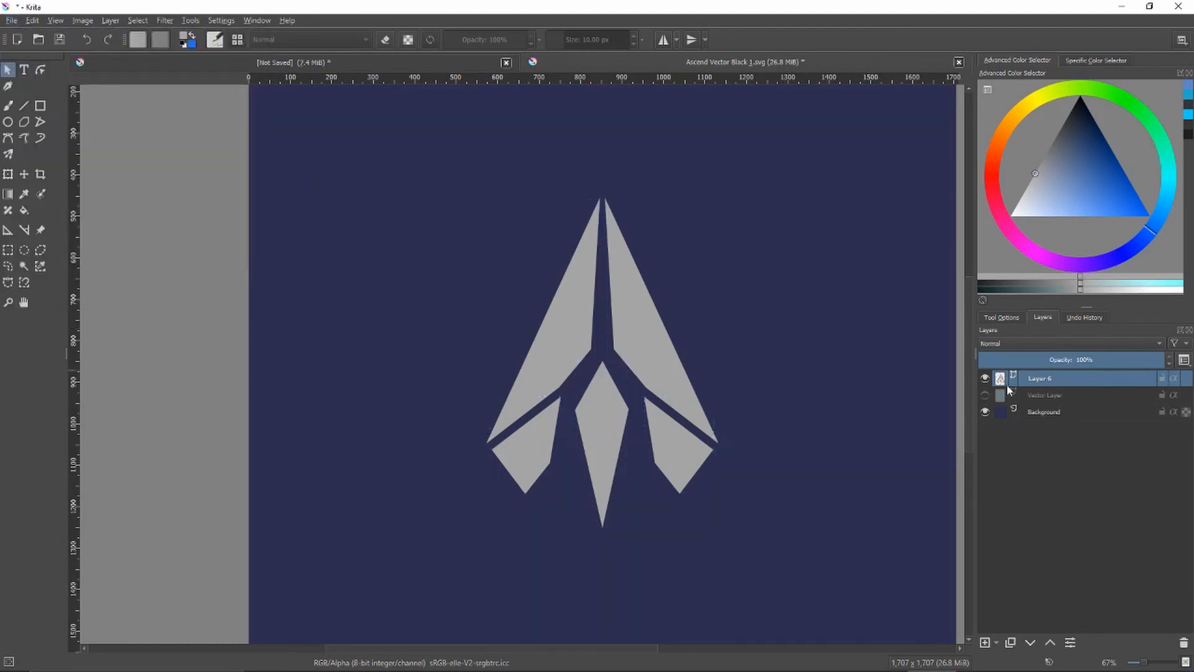
{"action": "left_click", "coordinate": [986, 379]}
{"action": "left_click", "coordinate": [985, 395]}
{"action": "left_click", "coordinate": [1047, 396]}
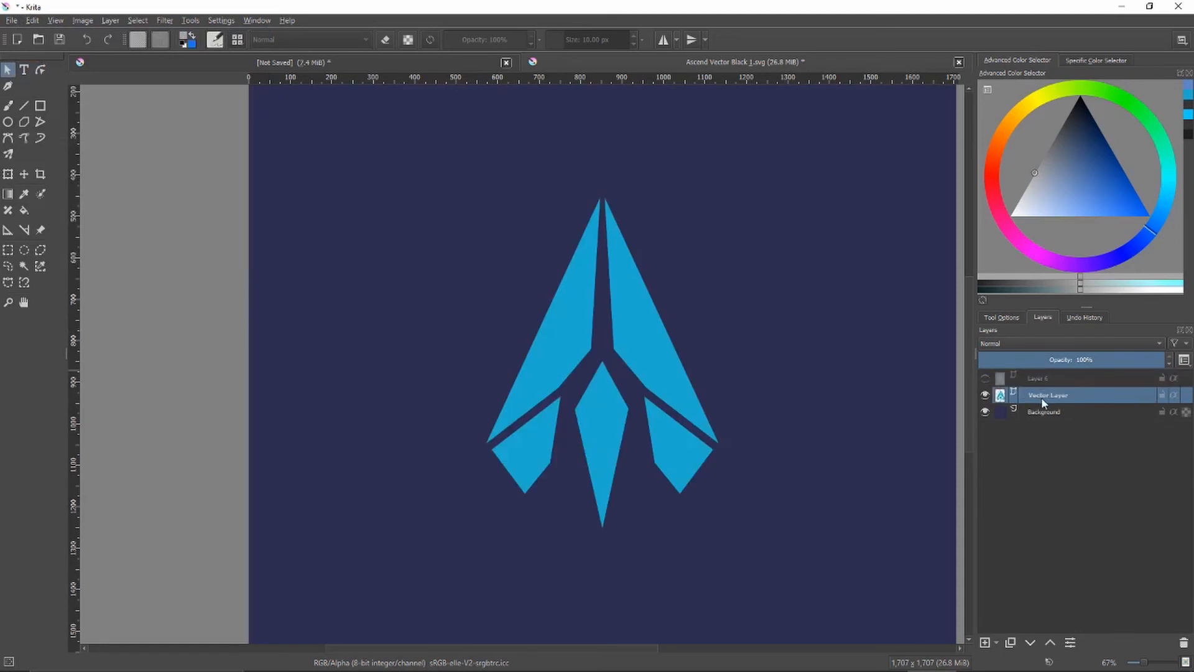
Step: Export the selected Vector Layer as an SVG file
{"action": "left_click", "coordinate": [111, 21]}
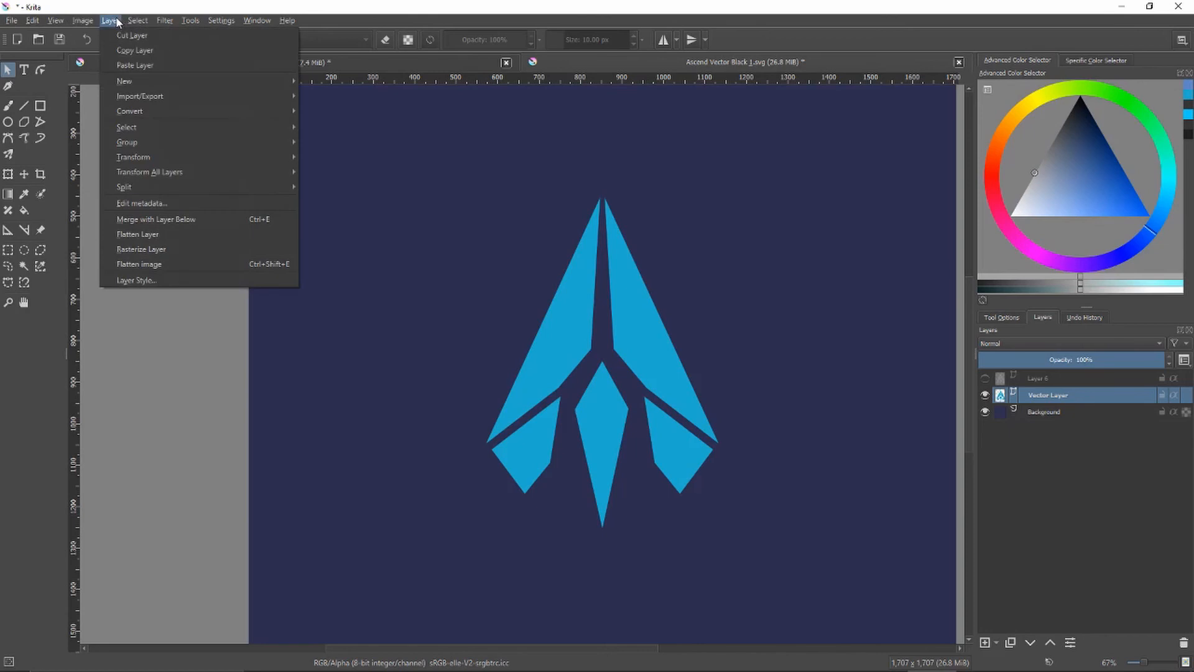
{"action": "mouse_move", "coordinate": [174, 92]}
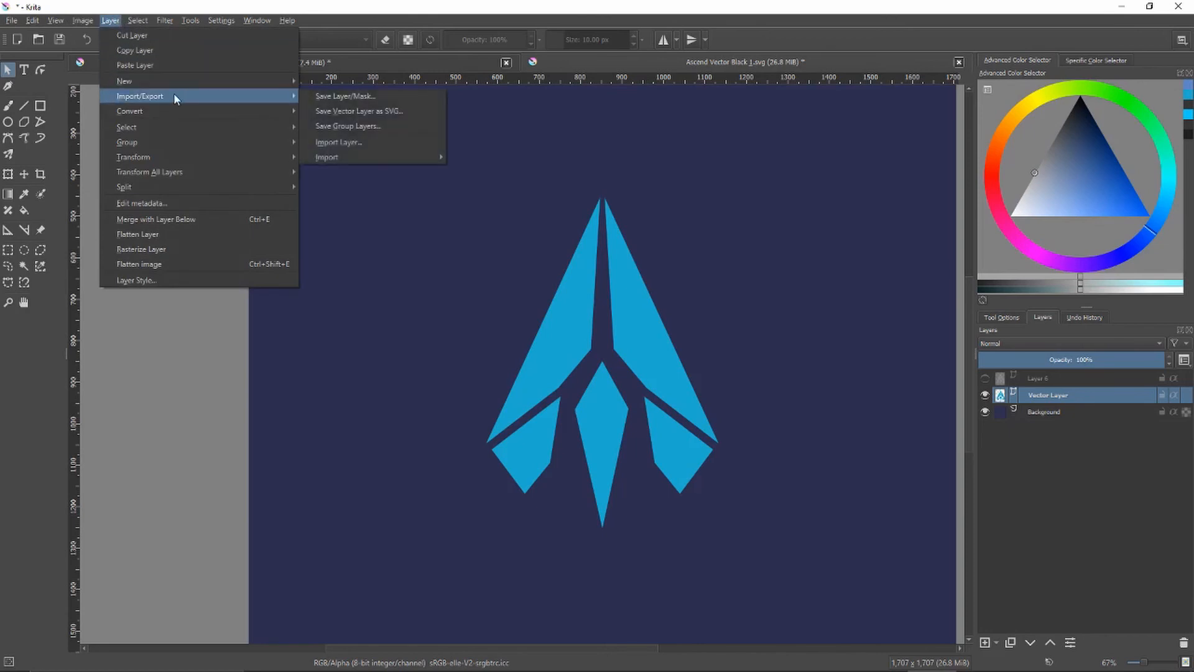
{"action": "left_click", "coordinate": [378, 111]}
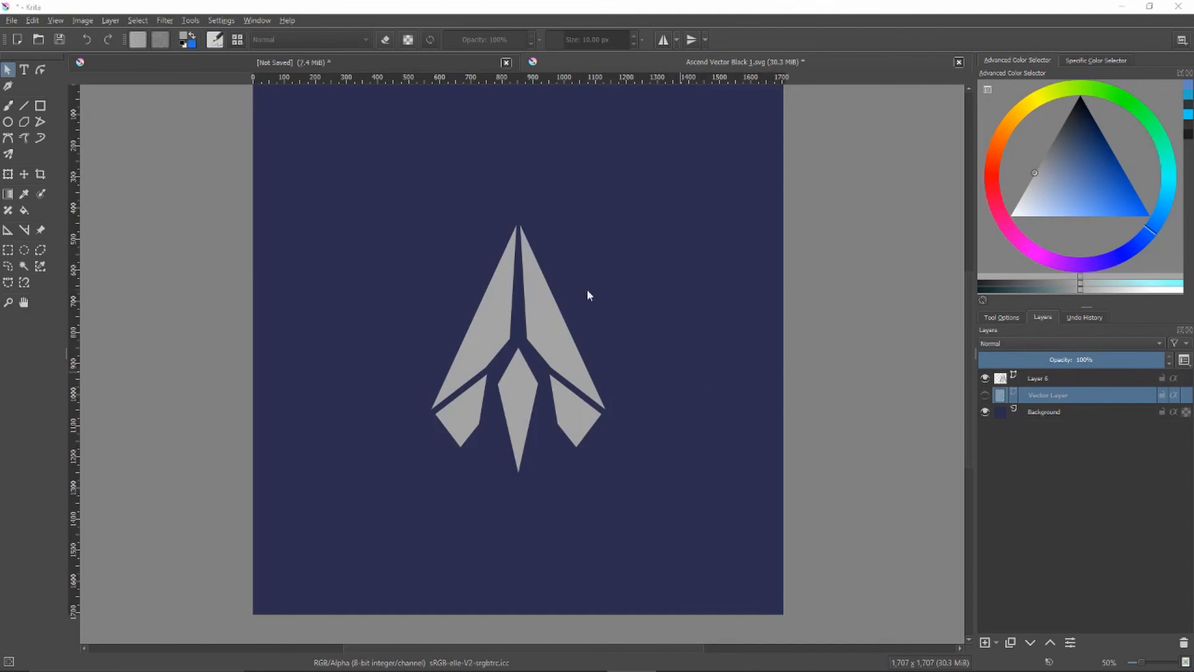
Step: Resize the canvas to a width of 2000 px with proportions unconstrained
{"action": "left_click", "coordinate": [77, 17]}
{"action": "mouse_move", "coordinate": [101, 29]}
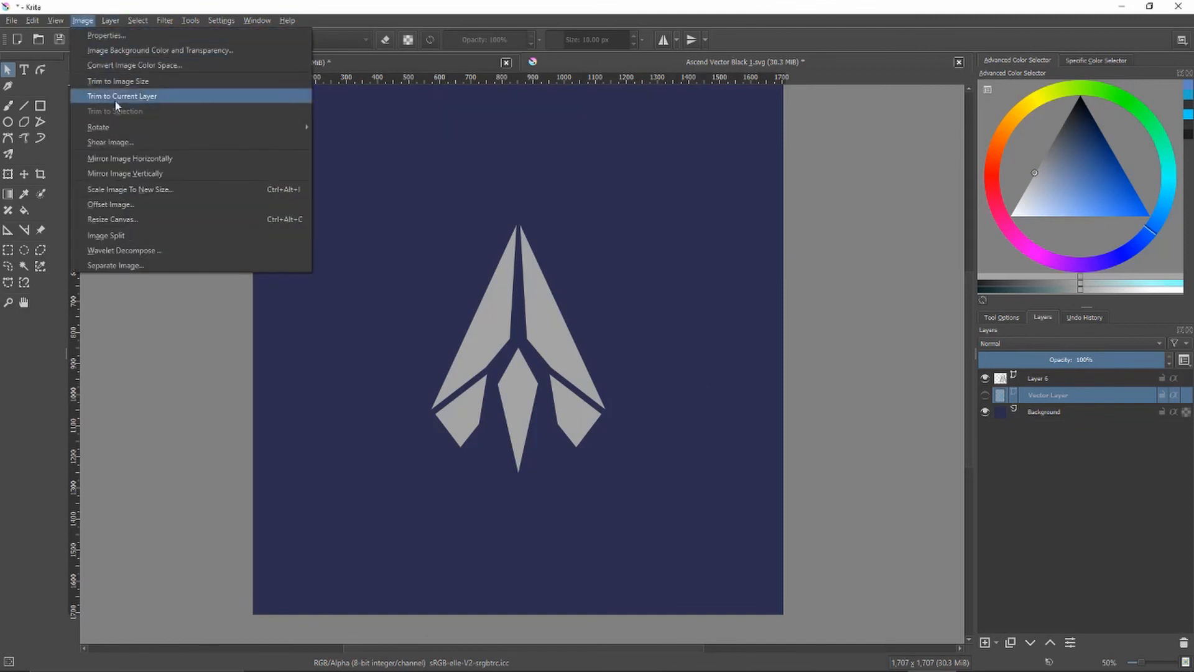
{"action": "left_click", "coordinate": [143, 221]}
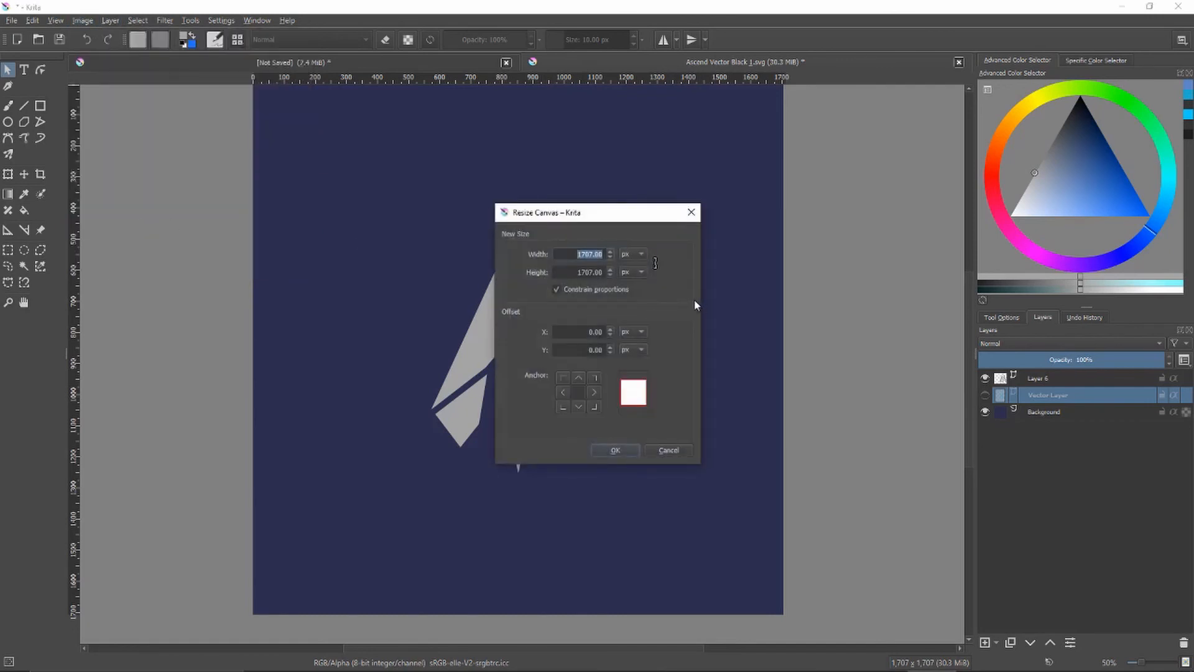
{"action": "left_click", "coordinate": [655, 264]}
{"action": "left_click", "coordinate": [555, 290]}
{"action": "left_click_drag", "start_coordinate": [563, 254], "coordinate": [749, 251]}
{"action": "type", "text": "2000"}
{"action": "key", "text": "Return"}
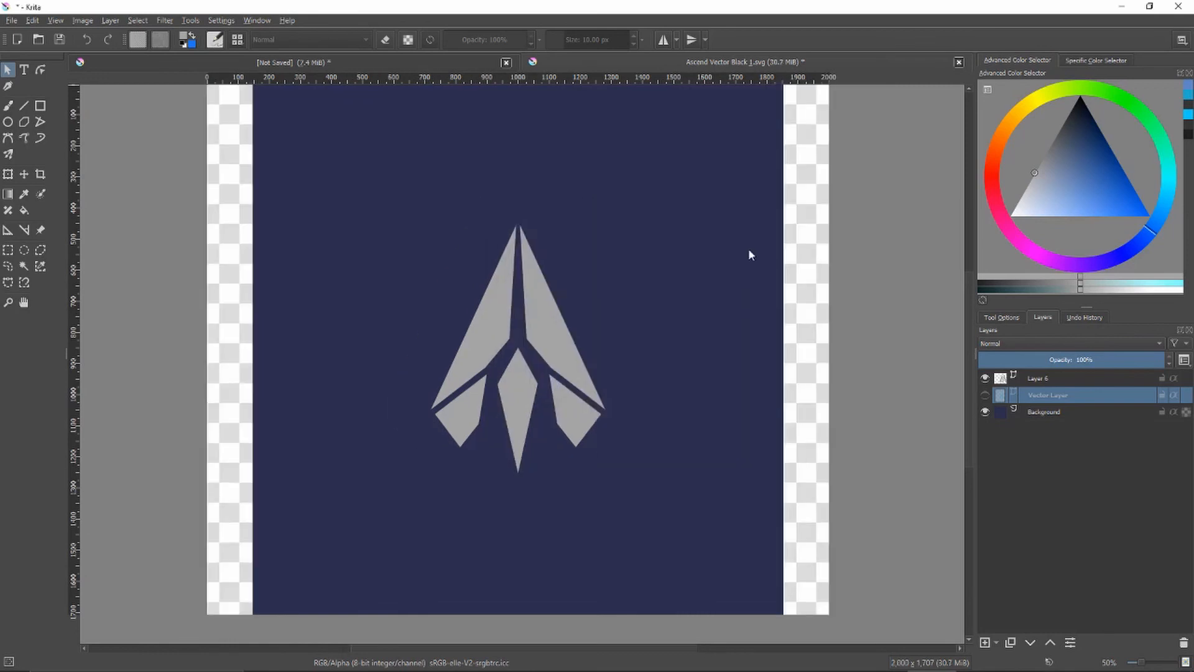
{"action": "left_click", "coordinate": [12, 21]}
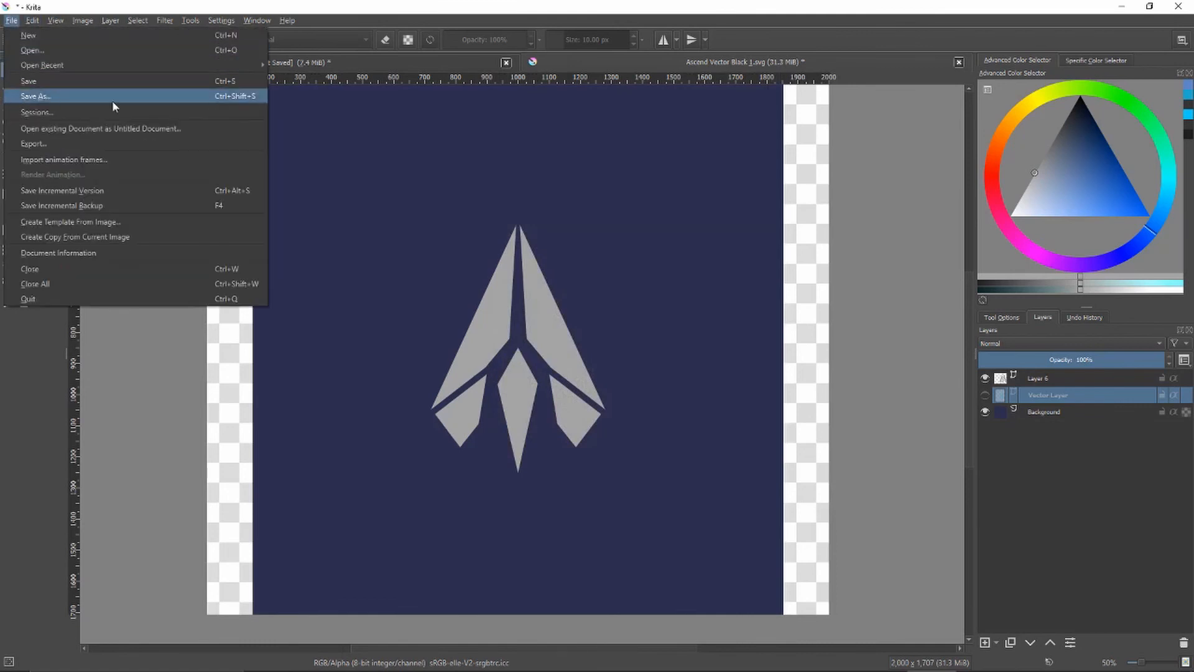
{"action": "left_click", "coordinate": [806, 289]}
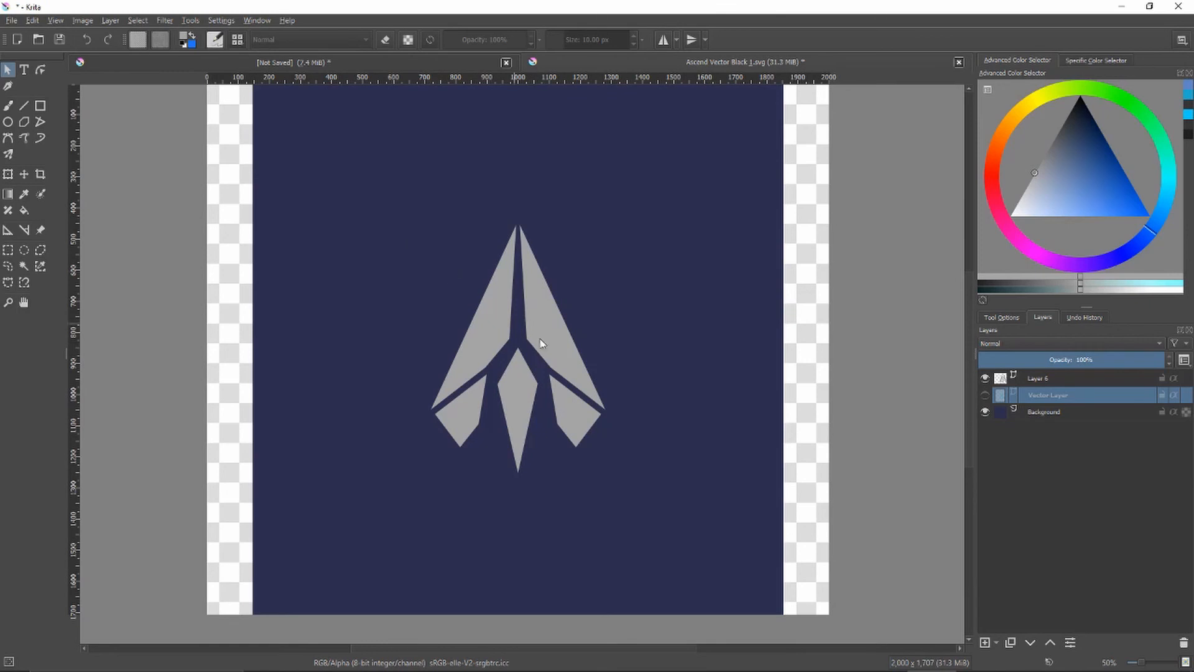